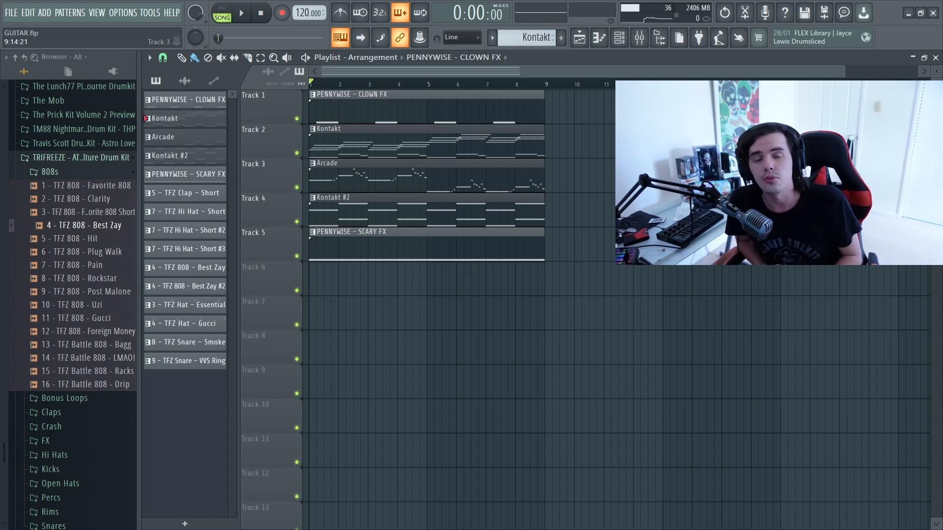
View the Ilya Efimov Nylon Guitar instrument loaded on the Kontakt channel, and close its plugin window
{"action": "key", "text": "F6"}
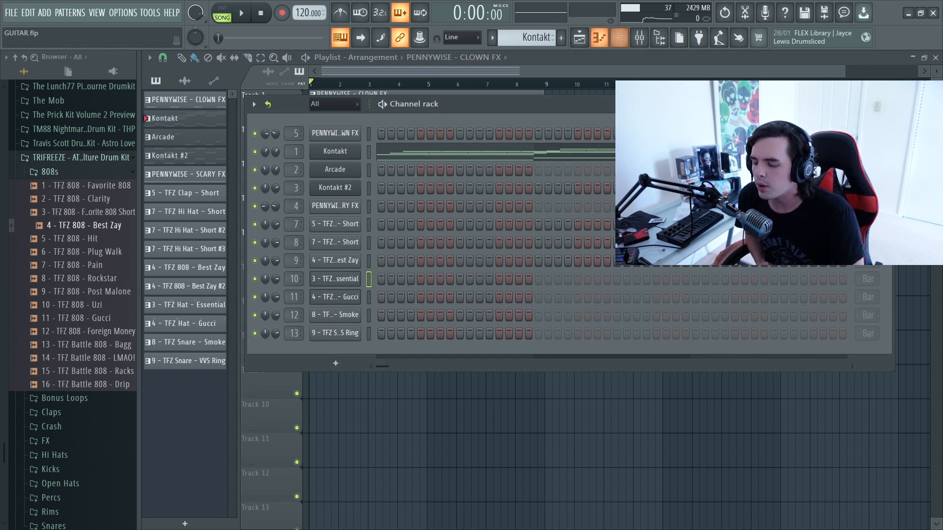
{"action": "left_click", "coordinate": [326, 151]}
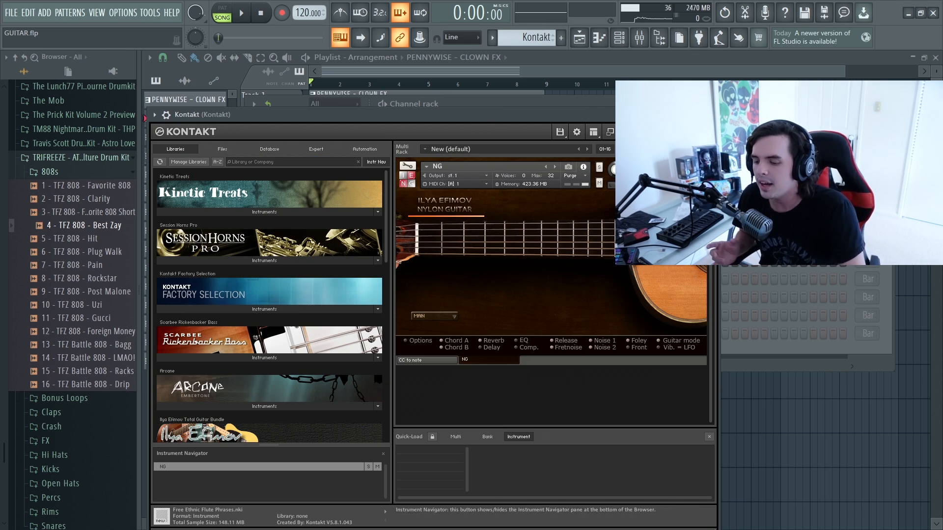
{"action": "key", "text": "Escape"}
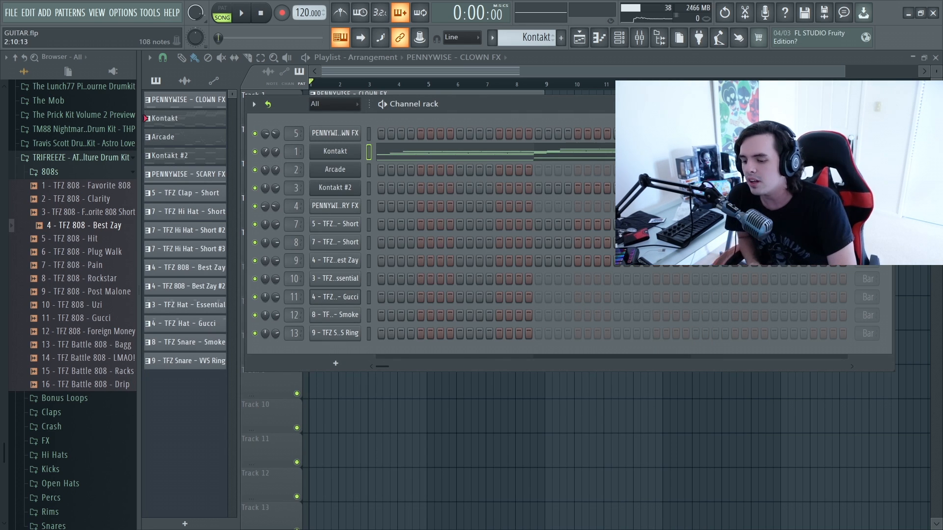
Open the Kontakt channel's notes in the piano roll and examine the whole eight-bar guitar pattern, including its bass notes
{"action": "left_click", "coordinate": [628, 154]}
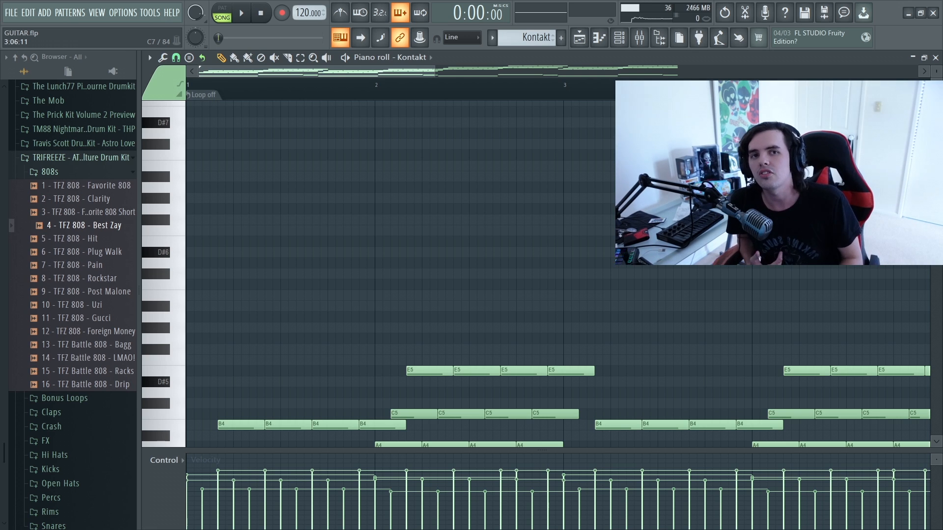
{"action": "scroll", "coordinate": [627, 154], "scroll_direction": "down", "scroll_amount": 6}
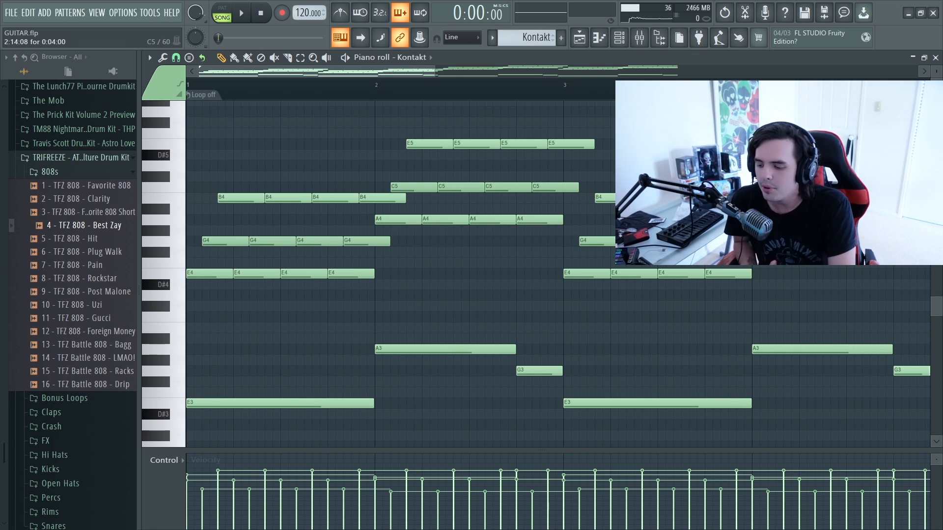
{"action": "left_click_drag", "start_coordinate": [435, 71], "coordinate": [876, 71]}
{"action": "scroll", "coordinate": [859, 187], "scroll_direction": "up", "scroll_amount": 5}
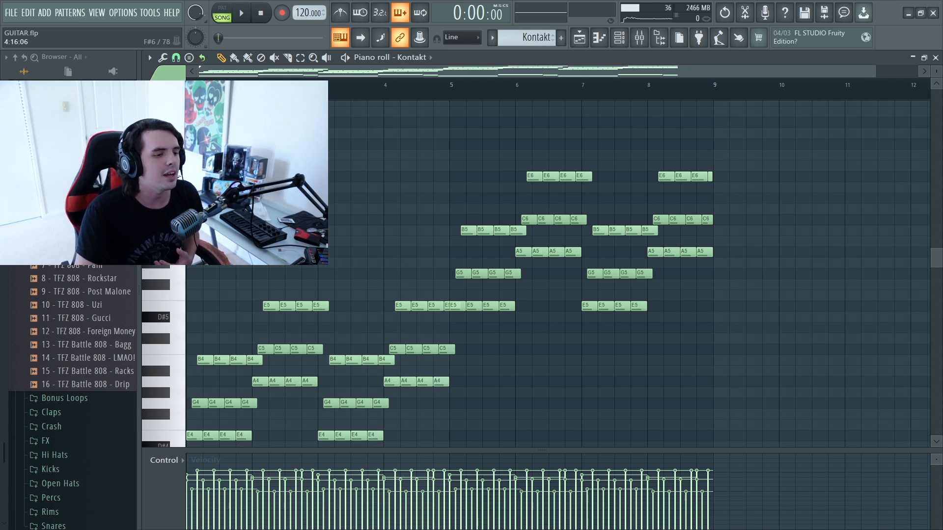
{"action": "scroll", "coordinate": [447, 155], "scroll_direction": "down", "scroll_amount": 4}
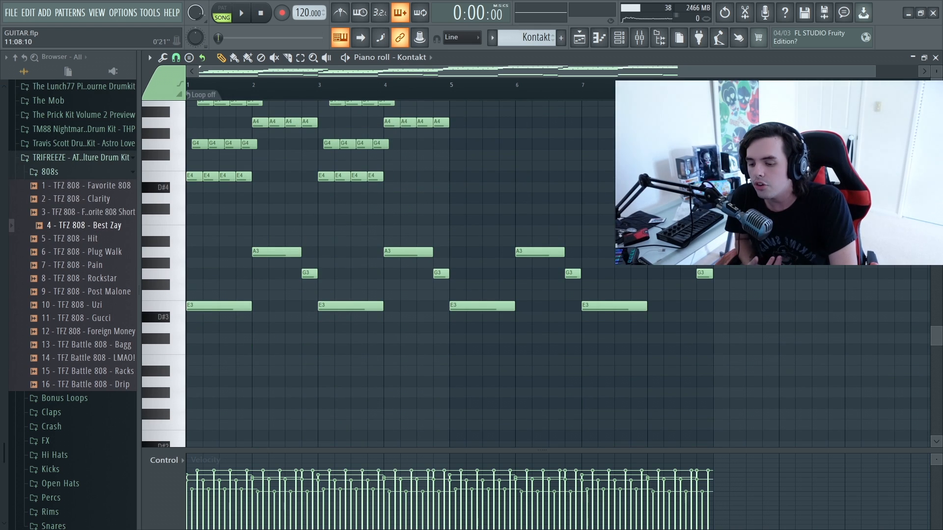
{"action": "left_click_drag", "start_coordinate": [875, 71], "coordinate": [579, 71]}
With the Select tool, highlight in turn the E3 bass note in bar 1, the G3 ending bar 2 and the E3 in bar 3
{"action": "left_click", "coordinate": [300, 58]}
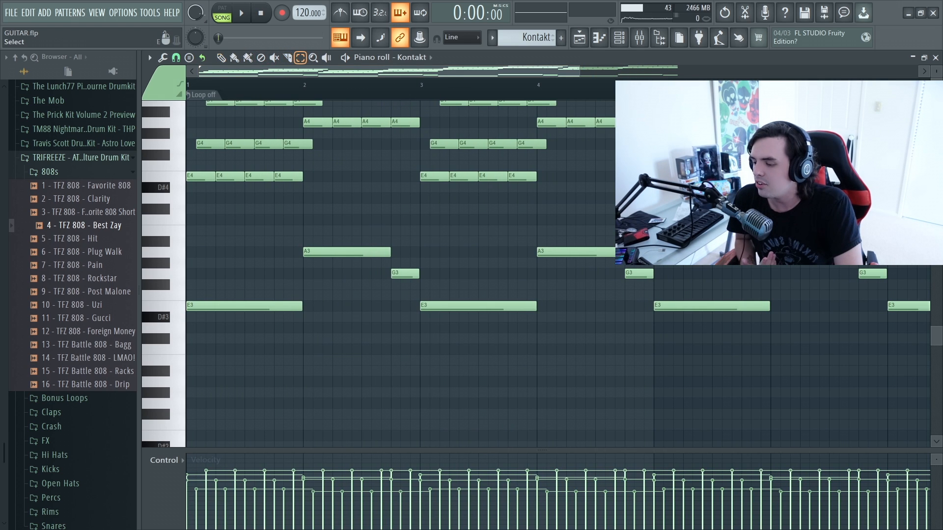
{"action": "left_click_drag", "start_coordinate": [227, 284], "coordinate": [238, 328]}
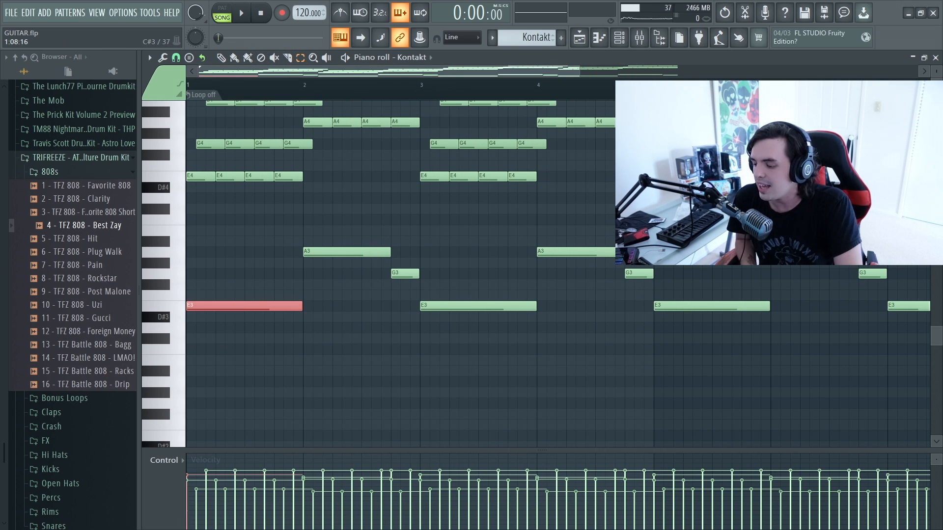
{"action": "left_click_drag", "start_coordinate": [341, 209], "coordinate": [406, 300]}
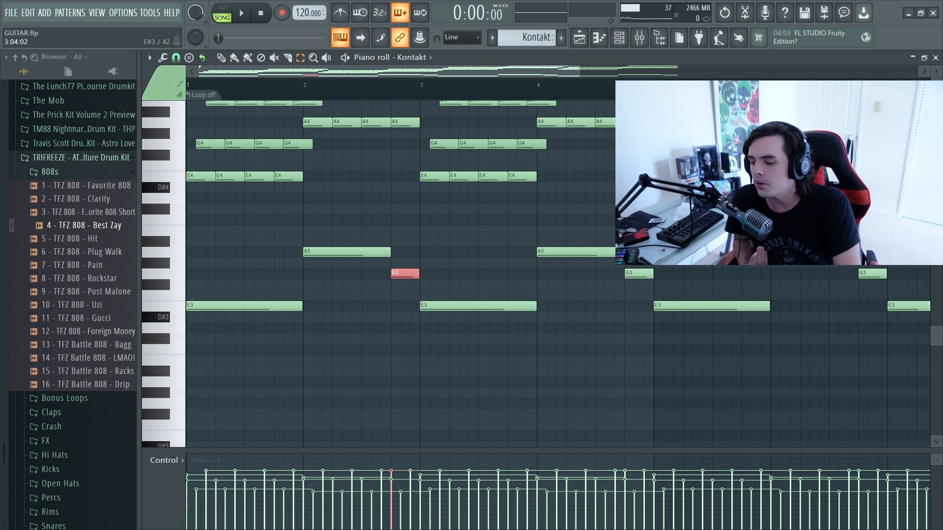
{"action": "left_click_drag", "start_coordinate": [442, 278], "coordinate": [445, 312]}
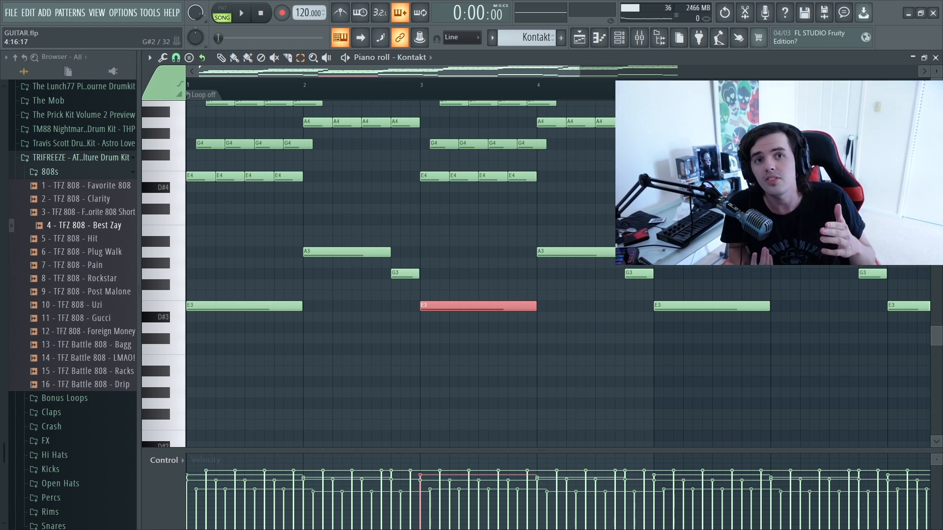
Highlight the staggered E4, G4 and B4 chord notes in bar 1, and the A4, C5 and E5 notes in bar 2
{"action": "scroll", "coordinate": [400, 270], "scroll_direction": "up", "scroll_amount": 3}
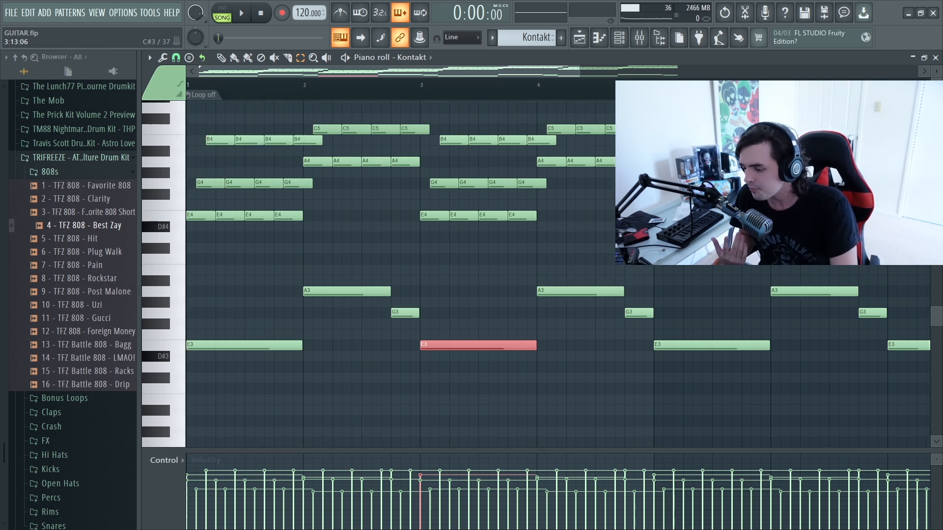
{"action": "left_click_drag", "start_coordinate": [204, 161], "coordinate": [276, 299]}
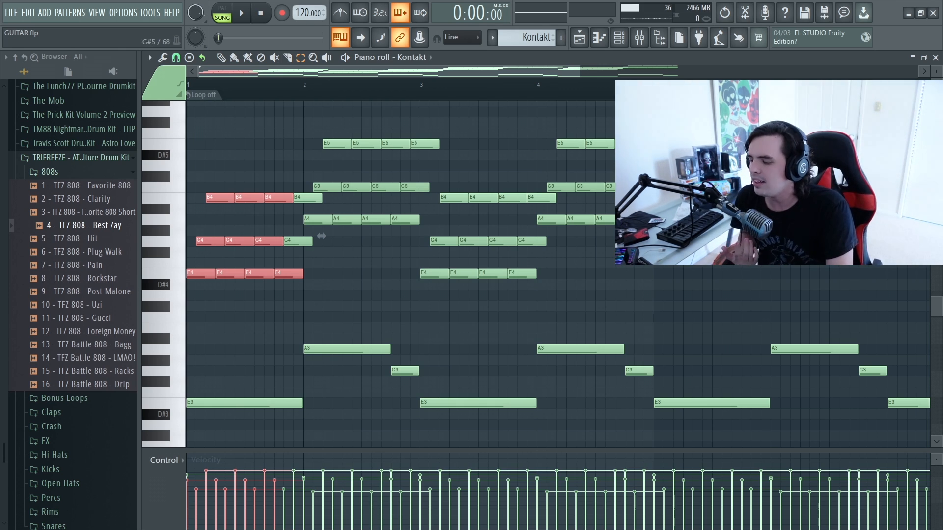
{"action": "left_click_drag", "start_coordinate": [202, 140], "coordinate": [331, 321]}
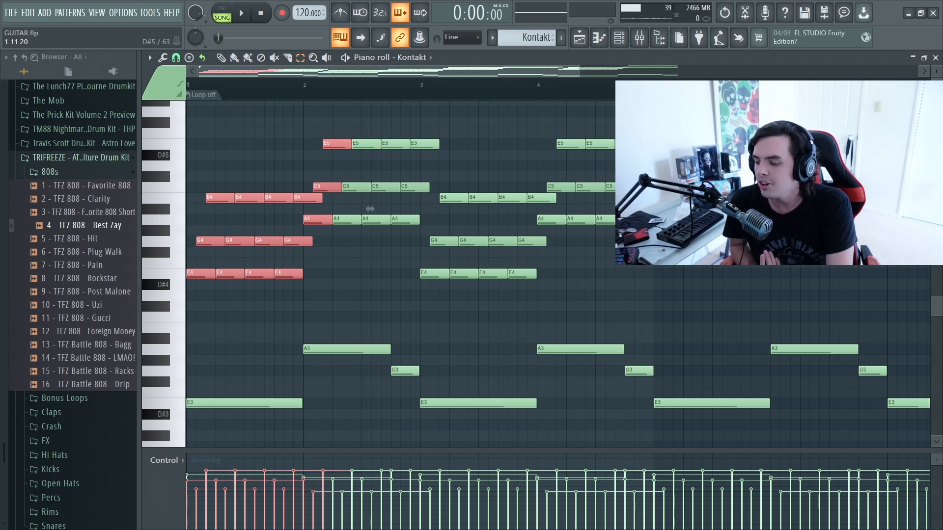
{"action": "left_click_drag", "start_coordinate": [262, 118], "coordinate": [386, 267]}
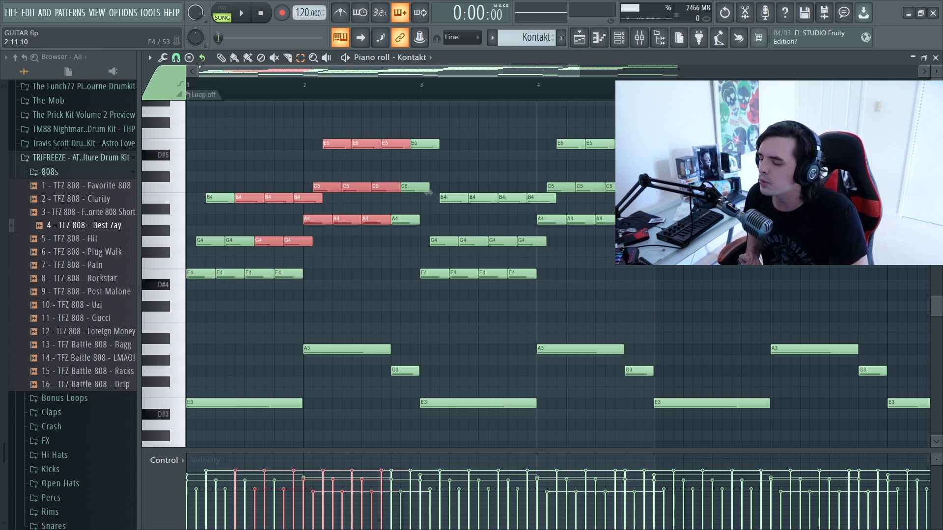
Switch playback to pattern mode and play the Kontakt guitar pattern while following all its notes in the piano roll
{"action": "scroll", "coordinate": [393, 246], "scroll_direction": "up", "scroll_amount": 3}
{"action": "left_click", "coordinate": [222, 13]}
{"action": "left_click", "coordinate": [222, 13]}
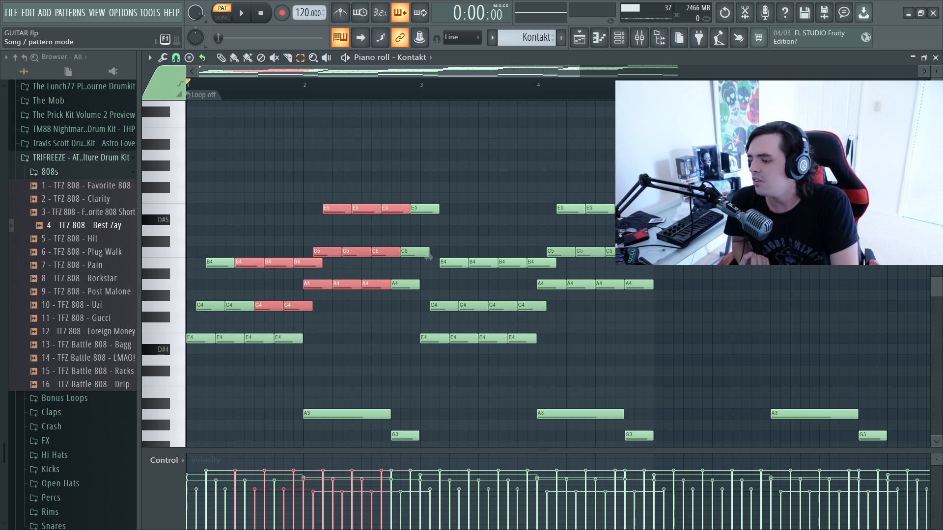
{"action": "left_click", "coordinate": [241, 12]}
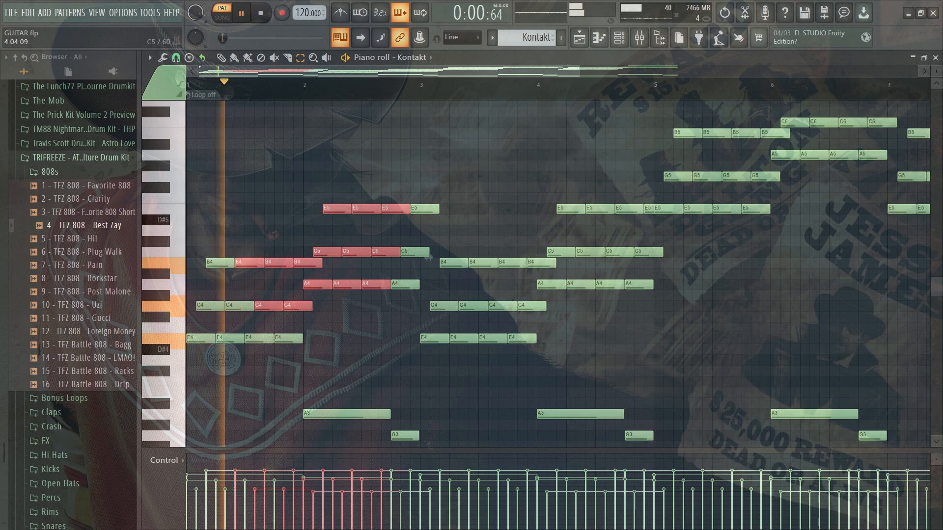
{"action": "scroll", "coordinate": [540, 270], "scroll_direction": "down", "scroll_amount": 3}
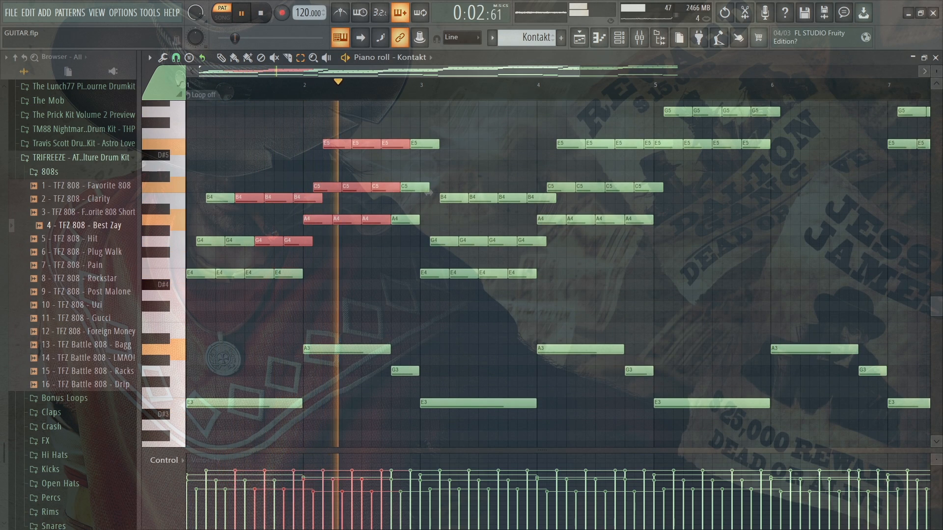
{"action": "scroll", "coordinate": [429, 206], "scroll_direction": "down", "scroll_amount": 2}
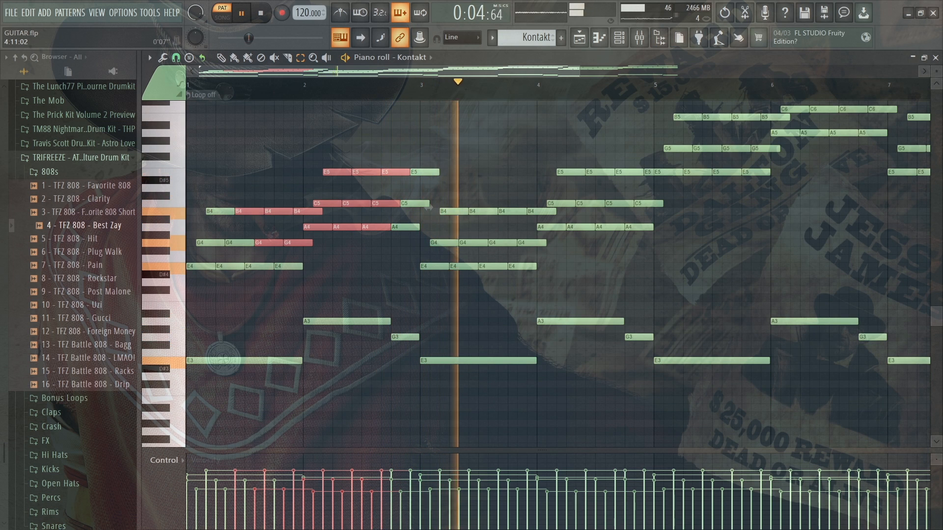
{"action": "scroll", "coordinate": [341, 207], "scroll_direction": "down", "scroll_amount": 2}
{"action": "left_click_drag", "start_coordinate": [832, 71], "coordinate": [855, 71]}
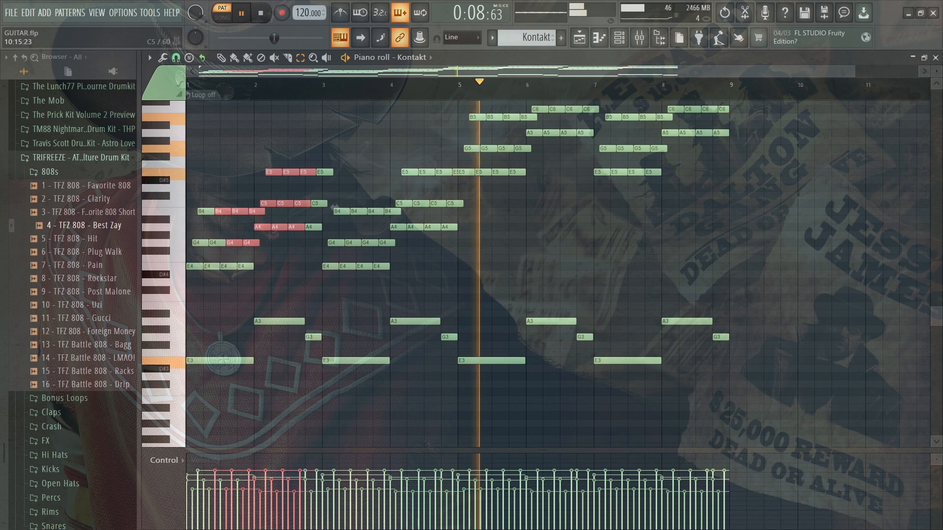
{"action": "scroll", "coordinate": [540, 275], "scroll_direction": "up", "scroll_amount": 3}
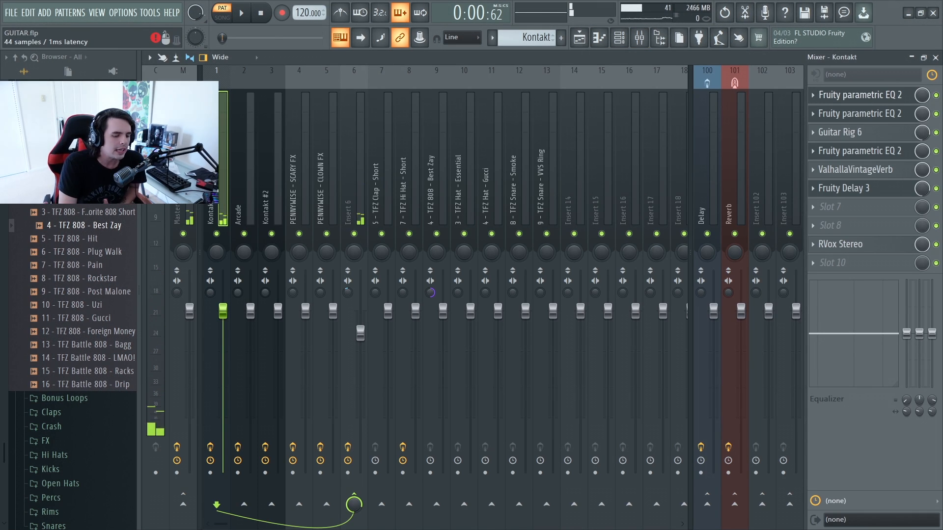
Inspect the first two Fruity parametric EQ 2 effects and Guitar Rig 6 on the Kontakt mixer track, closing their windows
{"action": "left_click", "coordinate": [860, 95]}
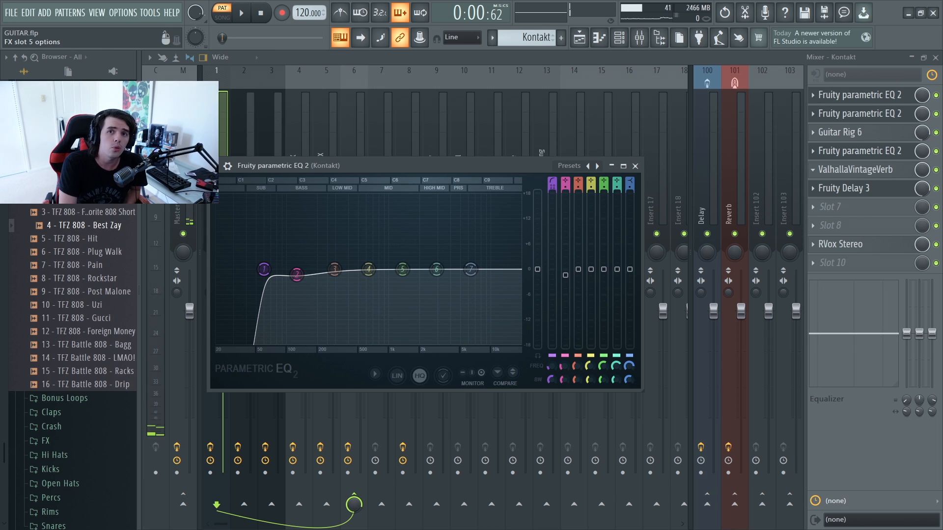
{"action": "left_click", "coordinate": [860, 114]}
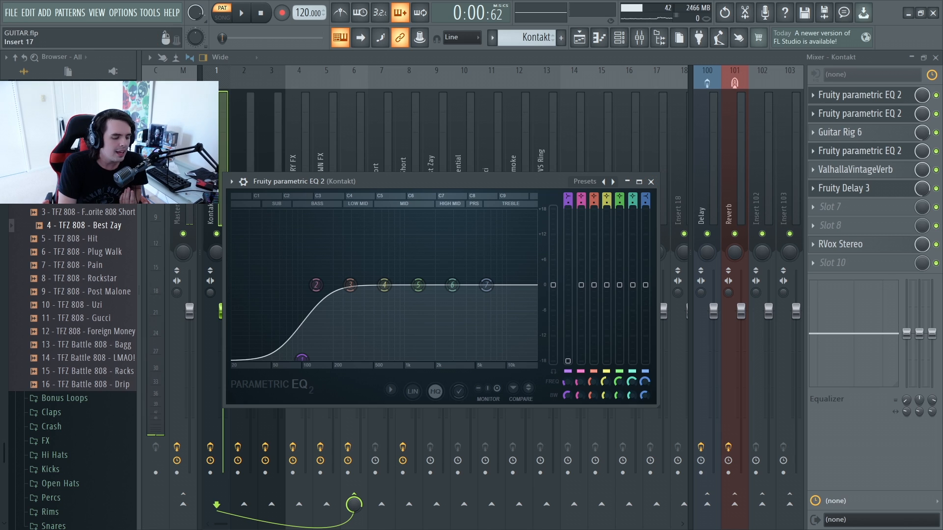
{"action": "left_click", "coordinate": [651, 182]}
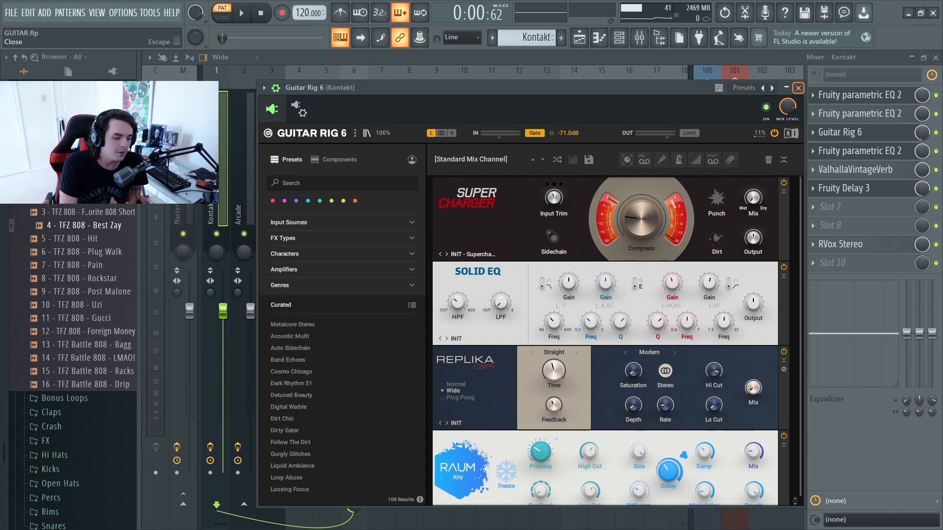
{"action": "left_click", "coordinate": [798, 88]}
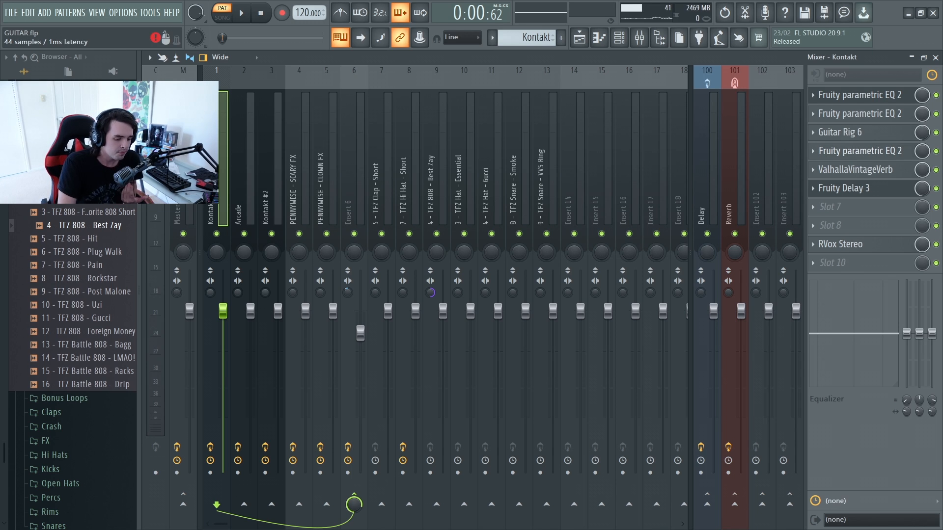
Inspect the Fruity parametric EQ 2 after Guitar Rig 6 and the ValhallaVintageVerb settings on the Kontakt mixer track, closing both
{"action": "left_click", "coordinate": [860, 151]}
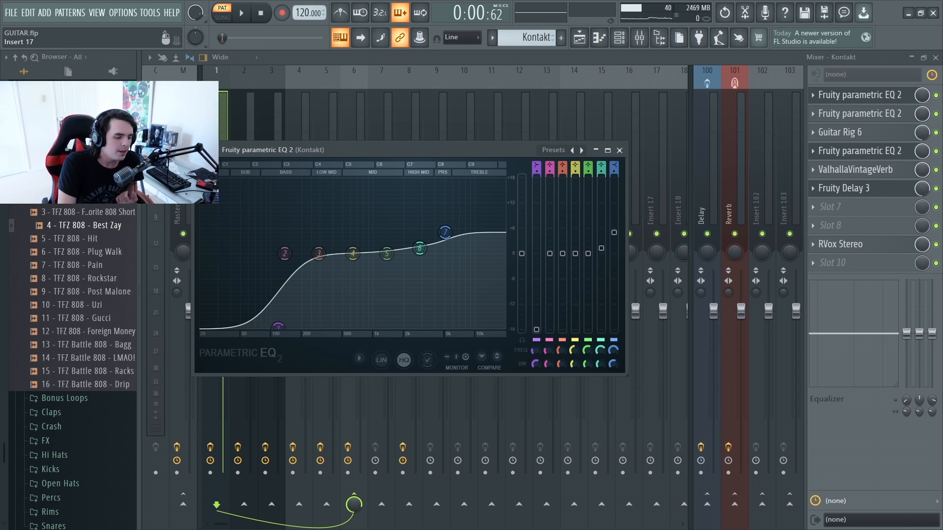
{"action": "left_click", "coordinate": [619, 151]}
{"action": "left_click", "coordinate": [858, 169]}
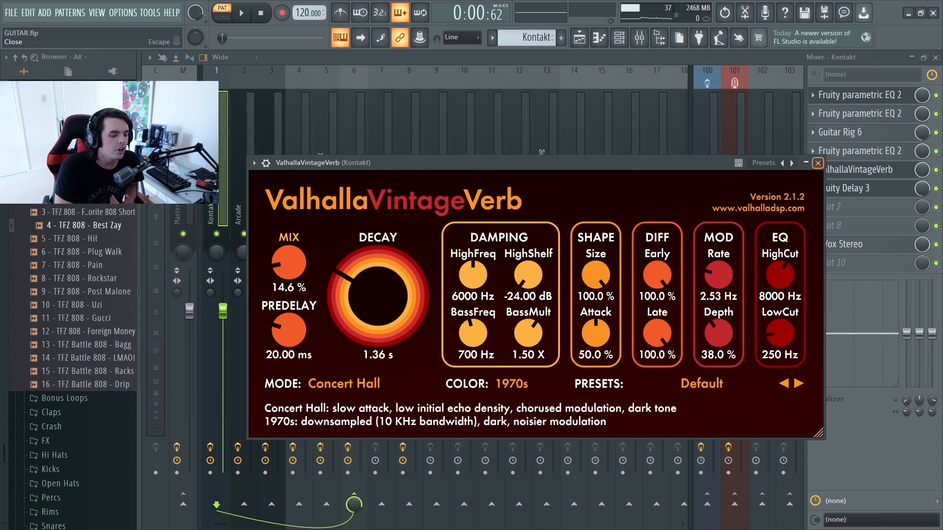
{"action": "left_click", "coordinate": [818, 163]}
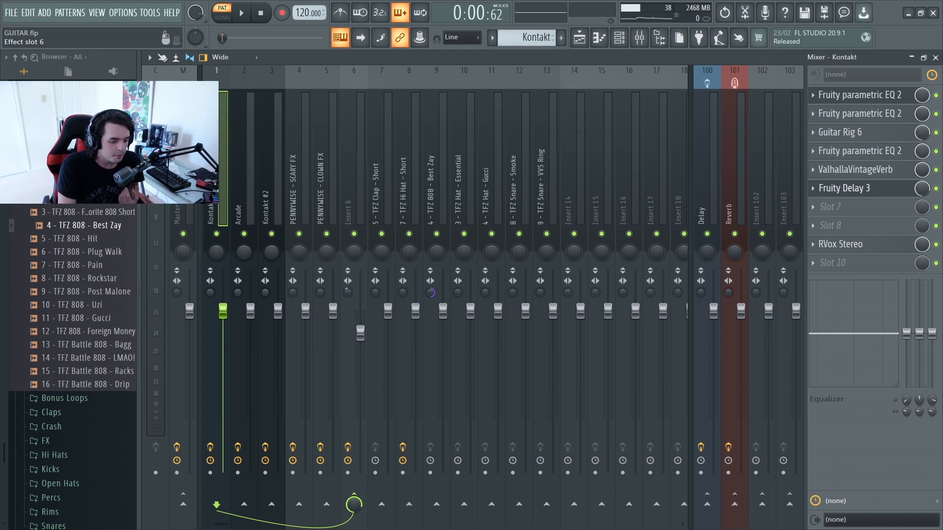
Inspect the Fruity Delay 3 and RVox Stereo settings on the Kontakt mixer track, closing each plugin window
{"action": "left_click", "coordinate": [854, 188]}
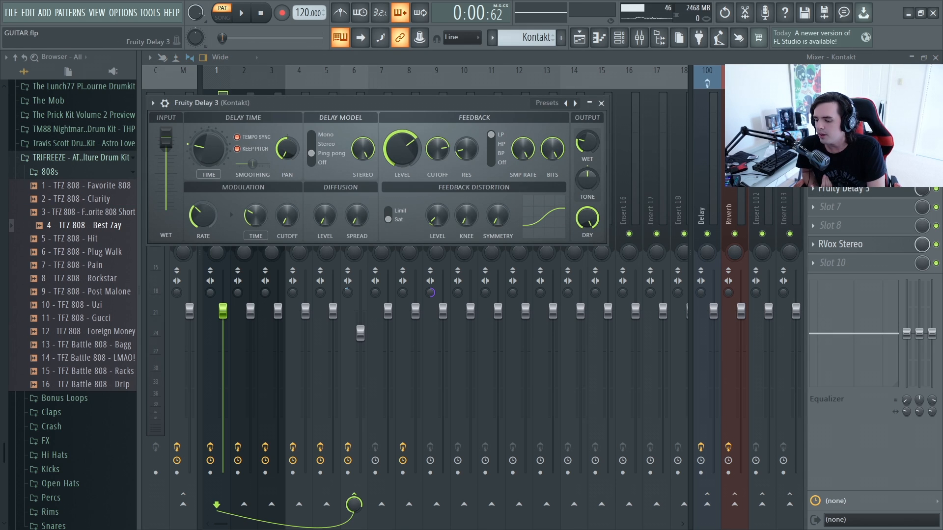
{"action": "left_click", "coordinate": [552, 103]}
{"action": "left_click", "coordinate": [574, 143]}
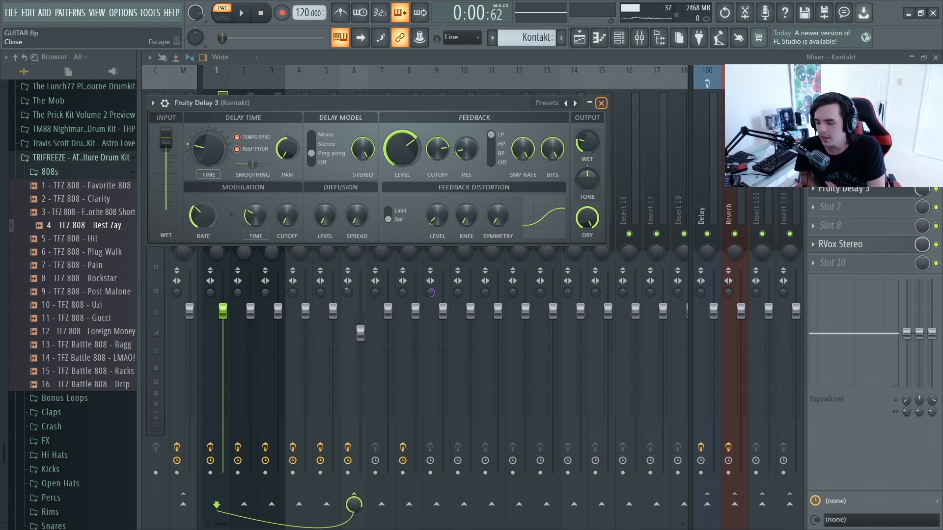
{"action": "left_click", "coordinate": [601, 103]}
{"action": "left_click", "coordinate": [841, 245]}
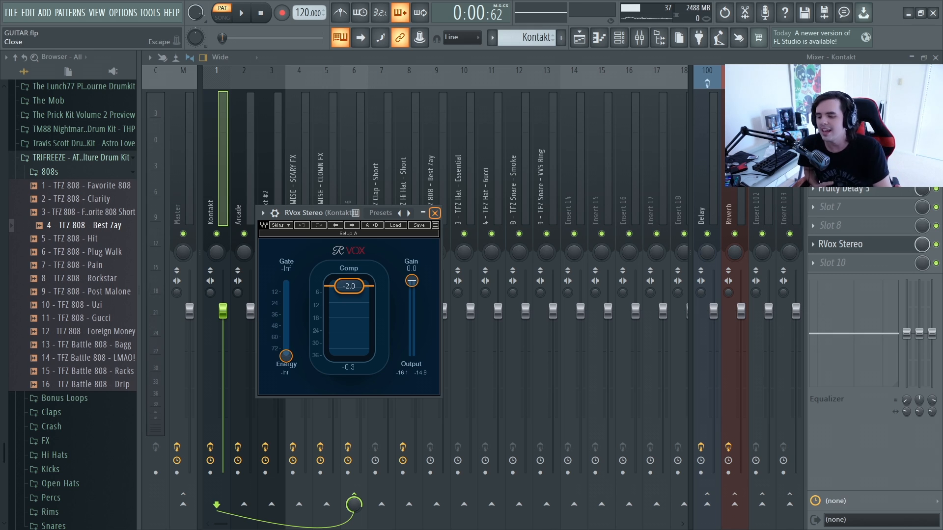
{"action": "left_click", "coordinate": [434, 212]}
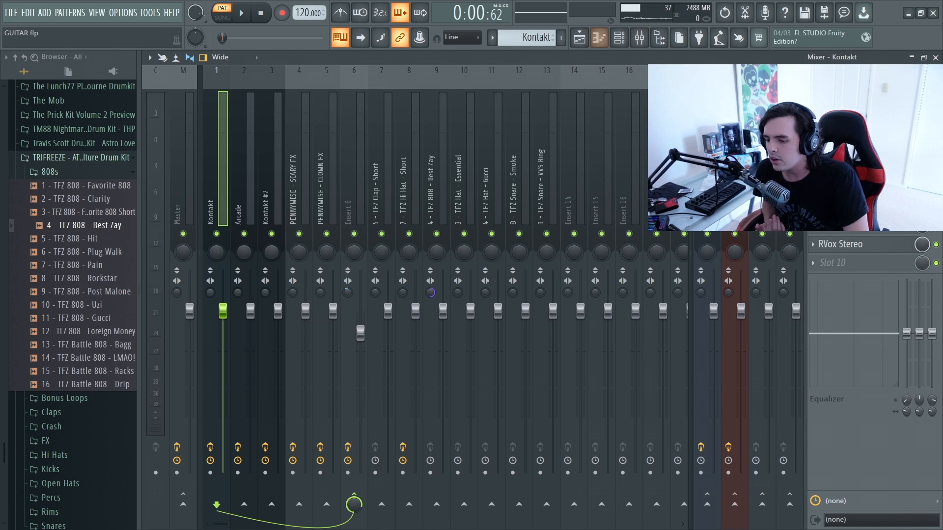
Select the Arcade channel in the channel rack and open its melody in the piano roll
{"action": "key", "text": "F6"}
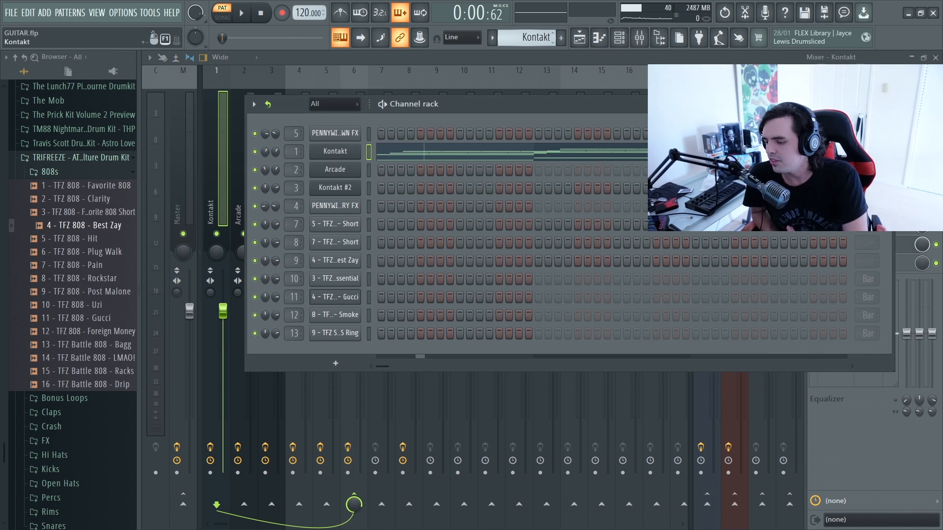
{"action": "scroll", "coordinate": [528, 37], "scroll_direction": "down", "scroll_amount": 1}
{"action": "left_click", "coordinate": [335, 170]}
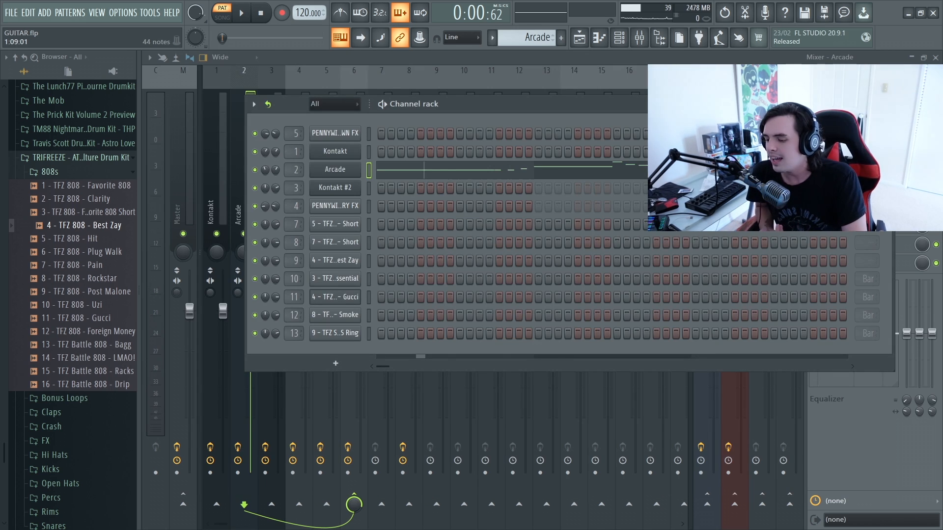
{"action": "left_click", "coordinate": [456, 172]}
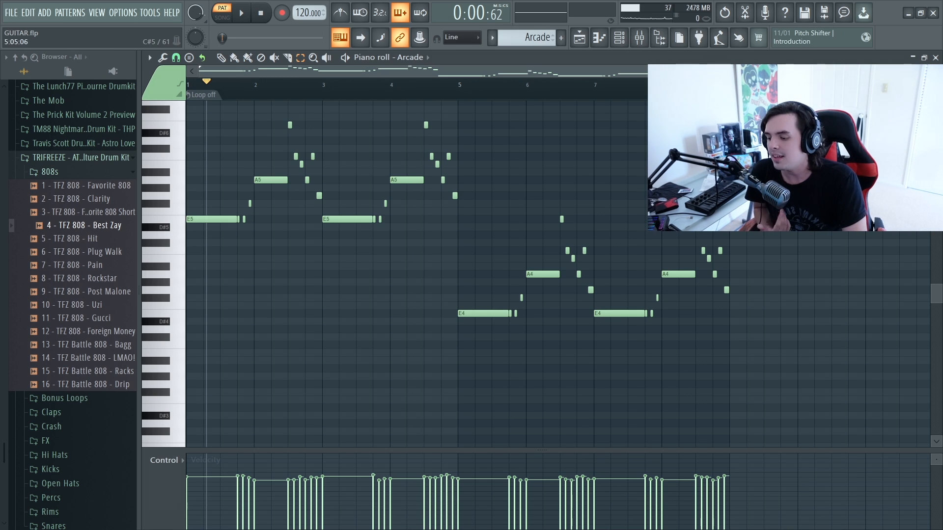
Select the Arcade notes in the first four bars, play the melody through both halves, and clear the selection
{"action": "left_click_drag", "start_coordinate": [476, 248], "coordinate": [186, 113]}
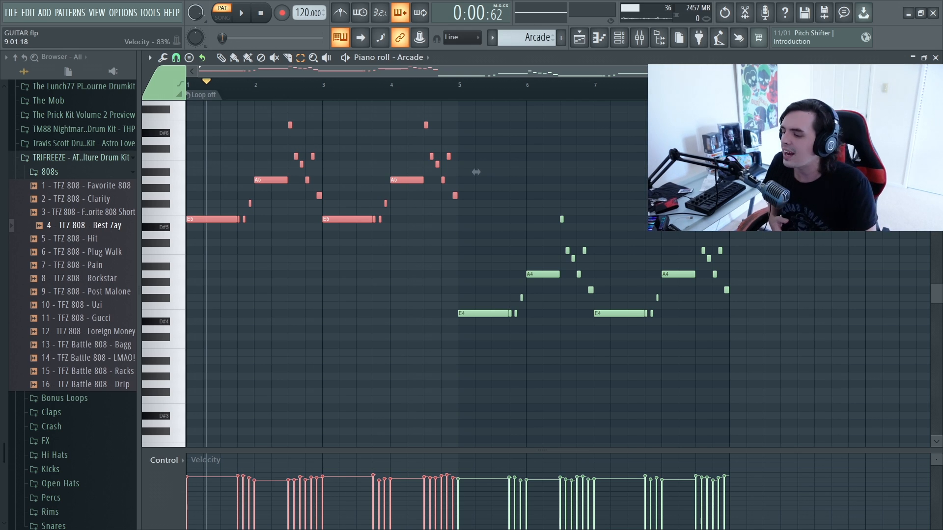
{"action": "key", "text": "l"}
{"action": "key", "text": "l"}
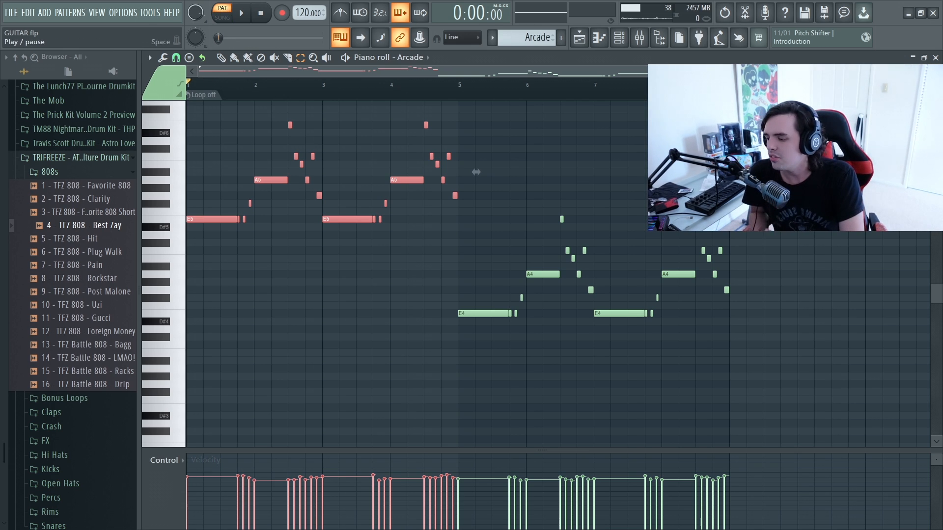
{"action": "key", "text": "space"}
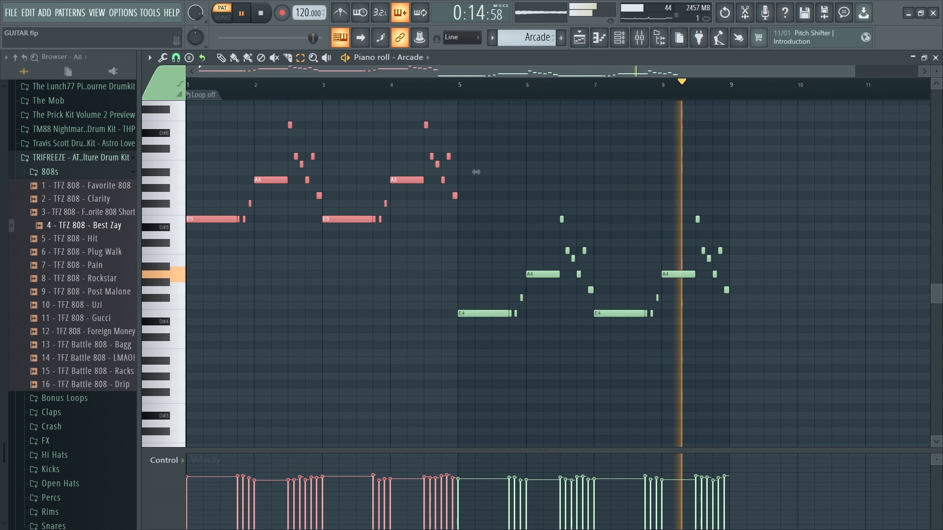
{"action": "key", "text": "space"}
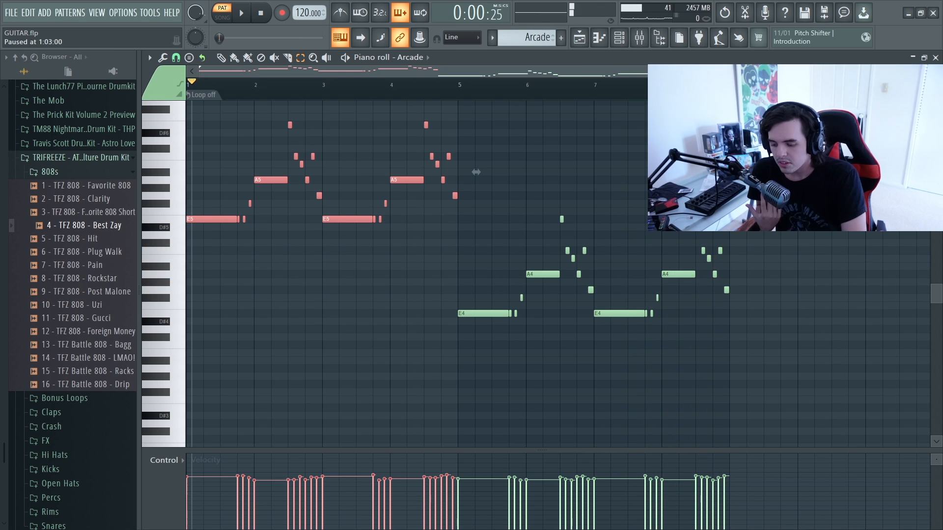
{"action": "left_click", "coordinate": [319, 298]}
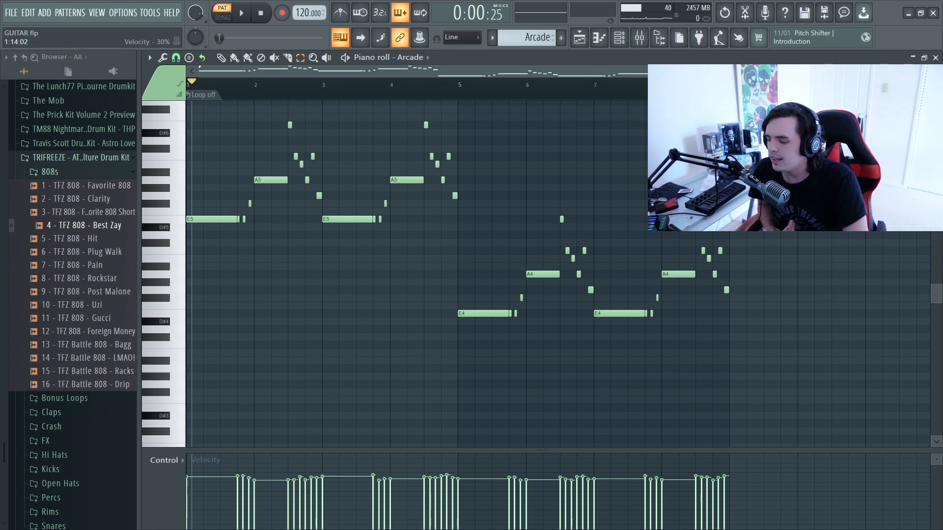
Inspect the RVox Stereo, ValhallaVintageVerb and Fruity parametric EQ 2 settings on the Arcade mixer track, closing each plugin window
{"action": "left_click", "coordinate": [639, 38]}
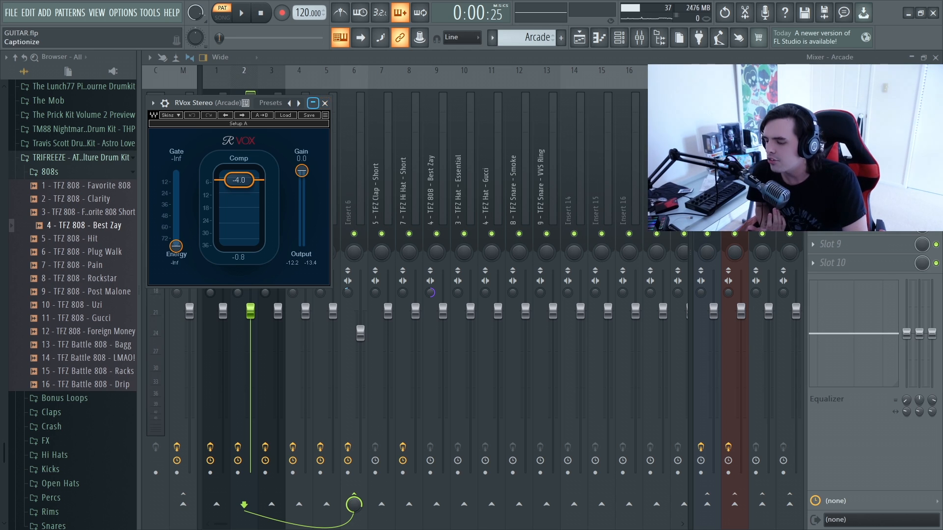
{"action": "left_click", "coordinate": [325, 103]}
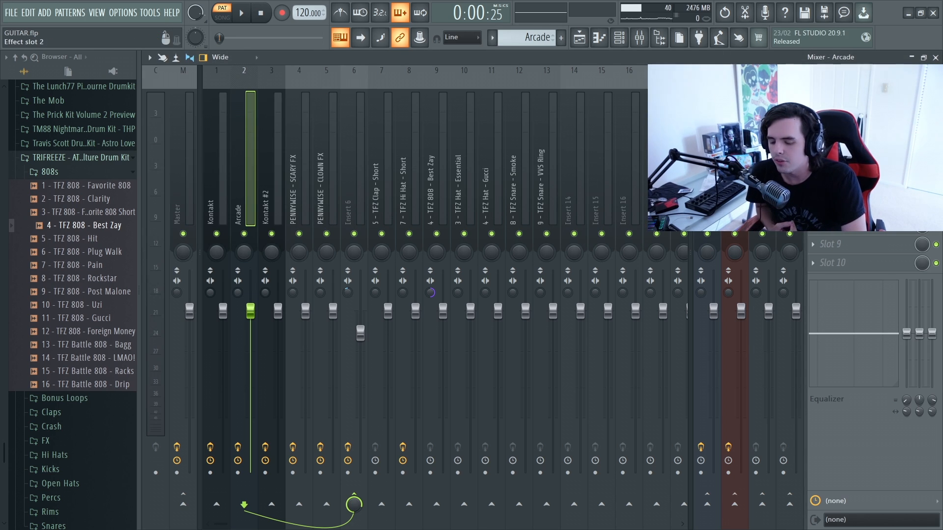
{"action": "left_click", "coordinate": [854, 113]}
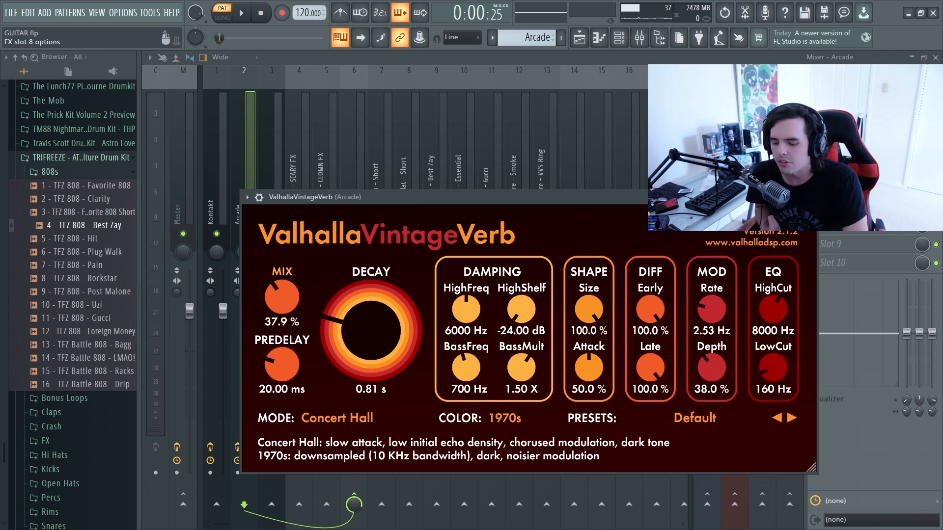
{"action": "left_click", "coordinate": [811, 197]}
{"action": "left_click", "coordinate": [855, 132]}
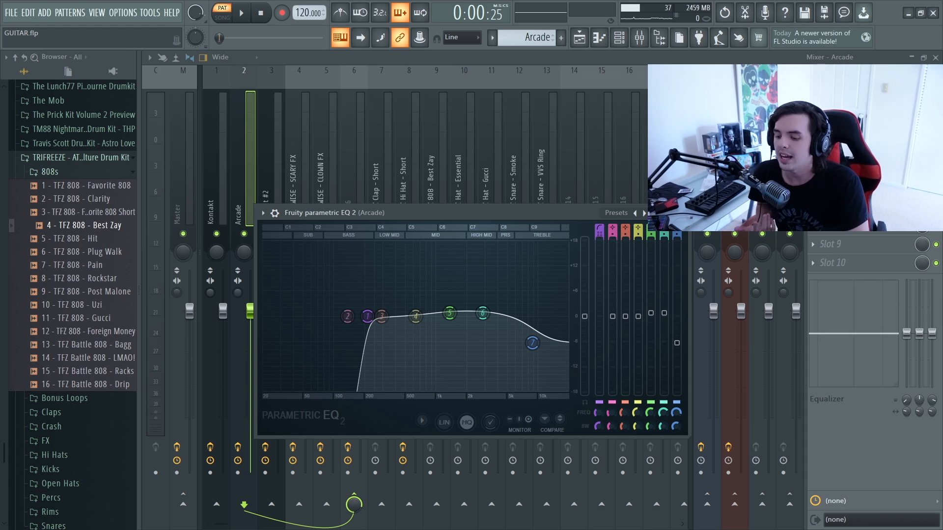
{"action": "left_click", "coordinate": [682, 213]}
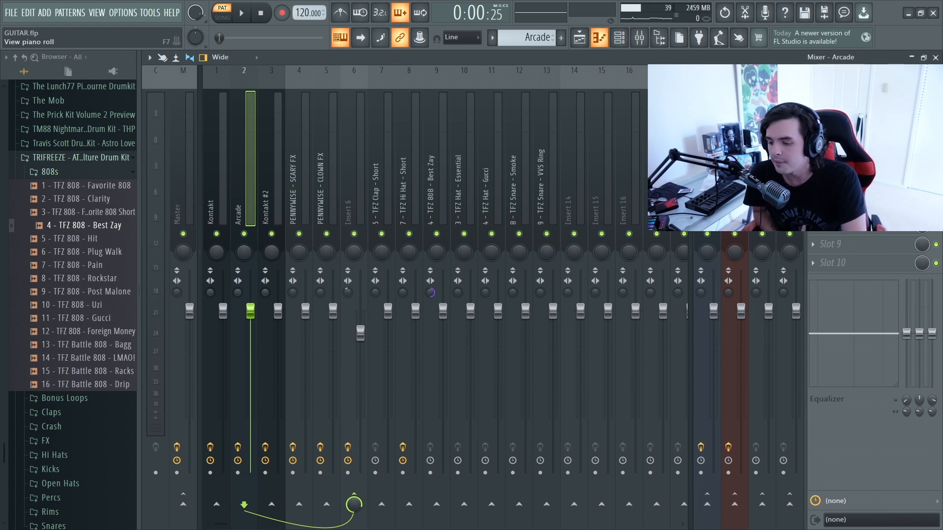
Switch to the Kontakt #2 pattern and inspect the instrument loaded in its Kontakt plugin, closing the window after viewing
{"action": "left_click", "coordinate": [620, 37]}
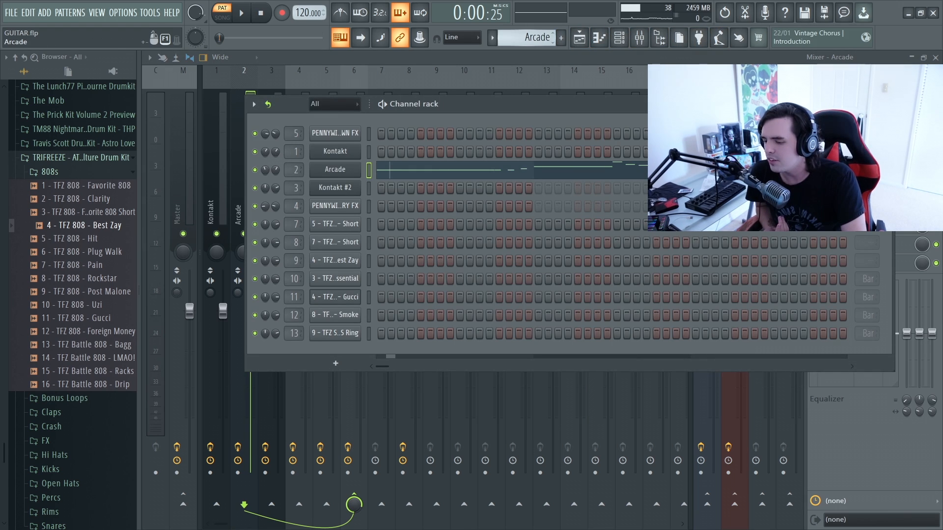
{"action": "scroll", "coordinate": [524, 38], "scroll_direction": "down", "scroll_amount": 1}
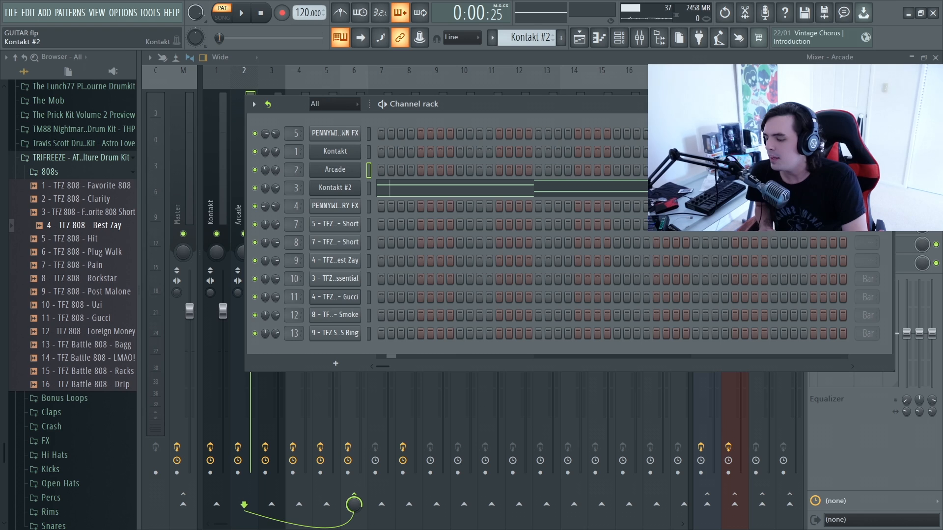
{"action": "left_click", "coordinate": [335, 188]}
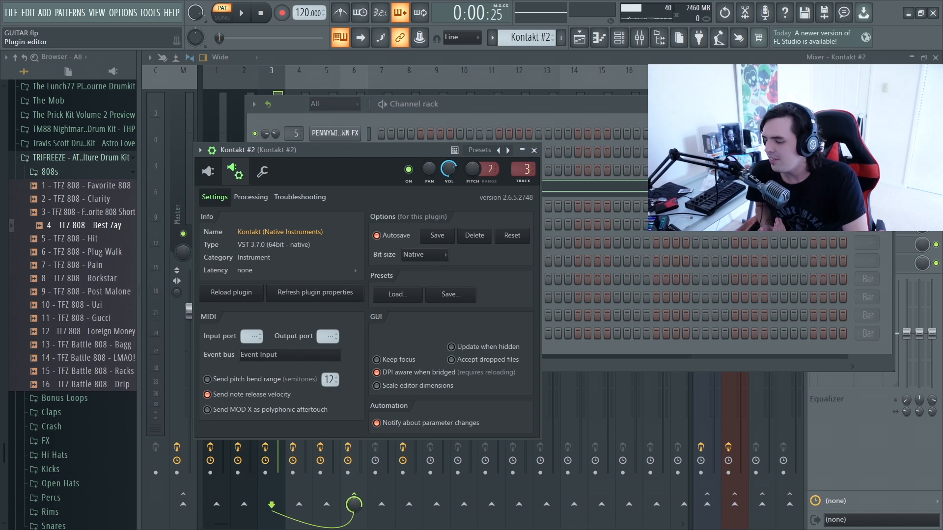
{"action": "left_click", "coordinate": [208, 170]}
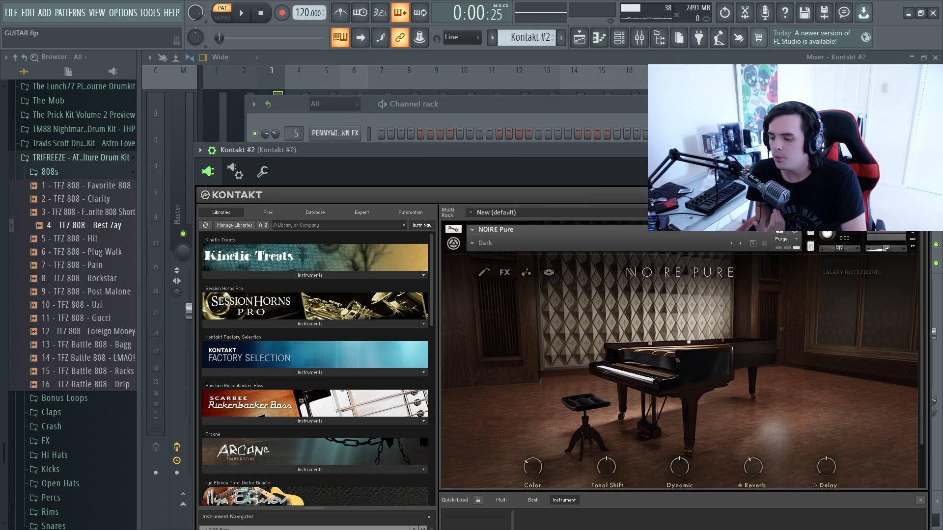
{"action": "left_click", "coordinate": [924, 150]}
Open the Kontakt #2 notes in the piano roll, highlight the octave-doubled notes bar by bar, and play back the pattern
{"action": "left_click", "coordinate": [440, 188]}
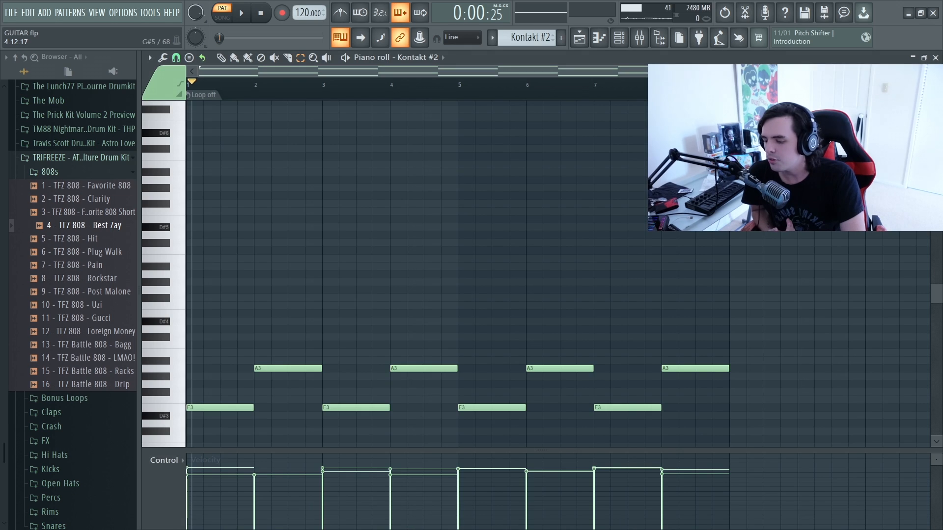
{"action": "scroll", "coordinate": [440, 188], "scroll_direction": "down", "scroll_amount": 3}
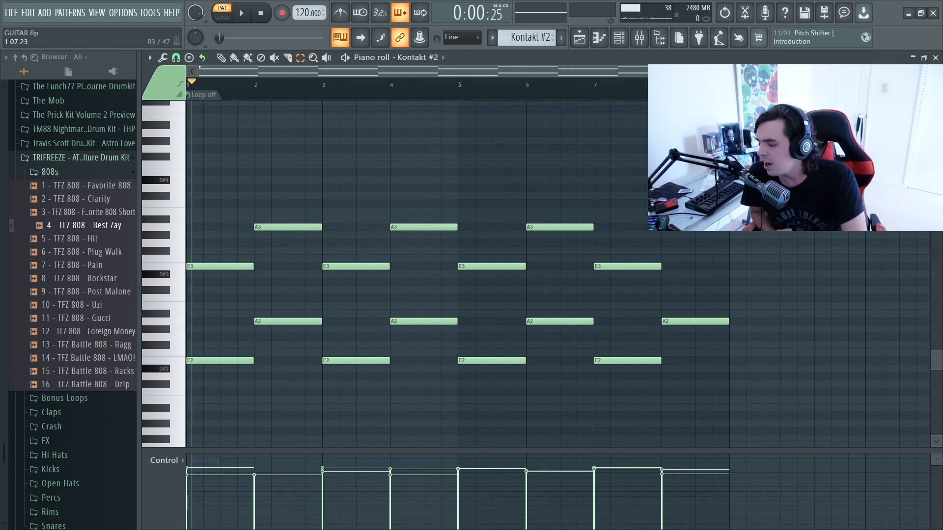
{"action": "left_click_drag", "start_coordinate": [213, 217], "coordinate": [244, 401]}
{"action": "left_click_drag", "start_coordinate": [283, 210], "coordinate": [299, 385]}
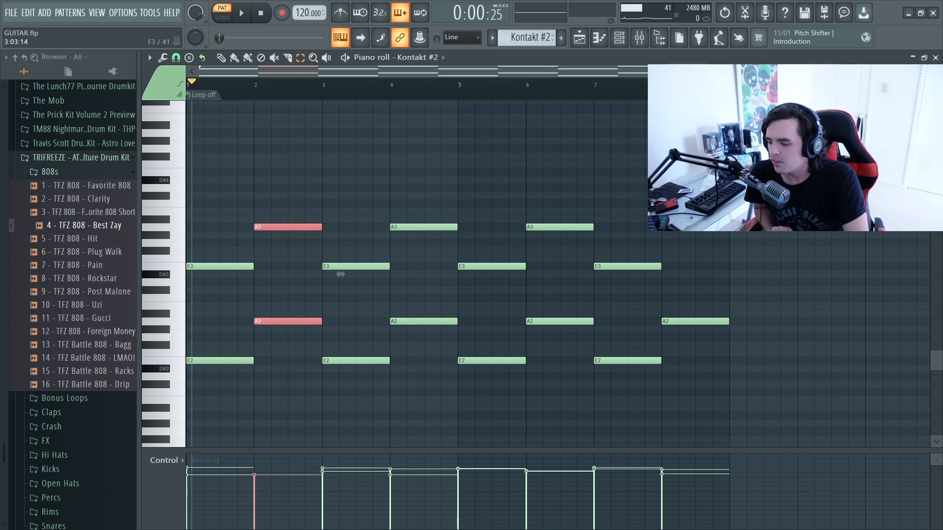
{"action": "left_click_drag", "start_coordinate": [340, 248], "coordinate": [353, 377]}
{"action": "key", "text": "space"}
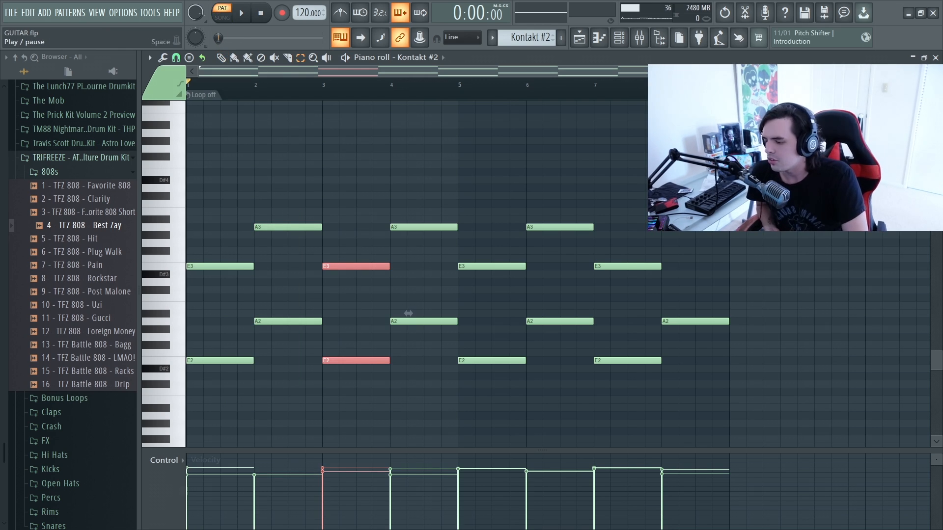
{"action": "key", "text": "space"}
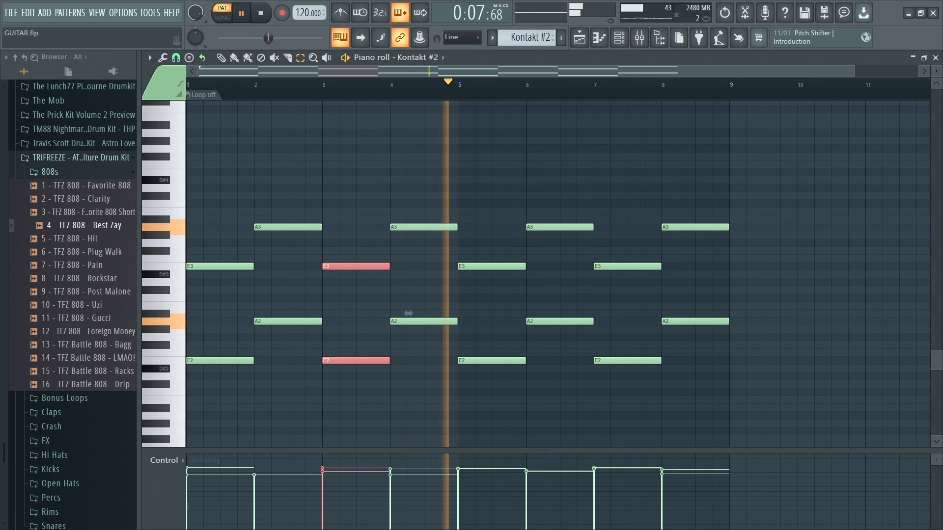
{"action": "key", "text": "space"}
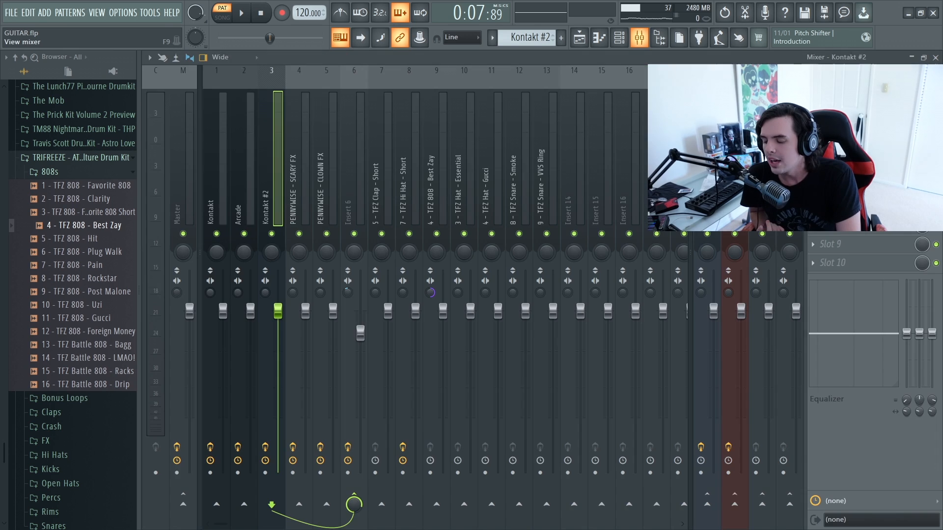
Inspect the Fruity parametric EQ 2 curve on the Kontakt #2 mixer track and close the plugin window
{"action": "key", "text": "F9"}
{"action": "left_click", "coordinate": [855, 95]}
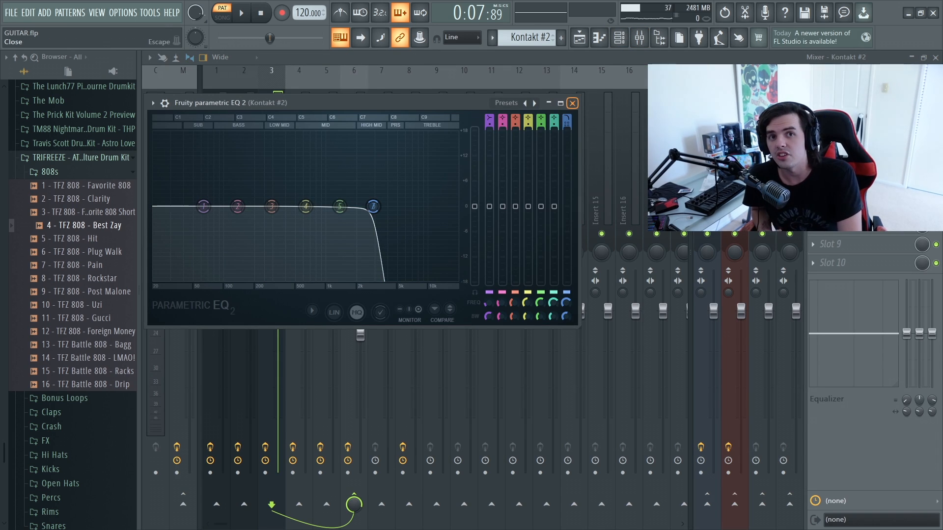
{"action": "left_click", "coordinate": [572, 103]}
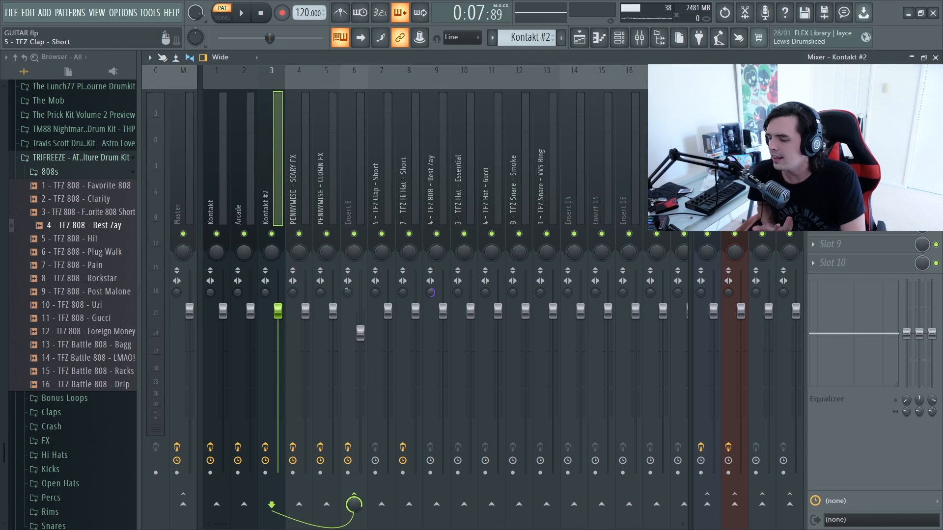
Open the PENNYWISE - CLOWN FX pattern from the playlist and inspect the CLOWN FX and SCARY FX sampler settings, closing both
{"action": "left_click", "coordinate": [579, 37]}
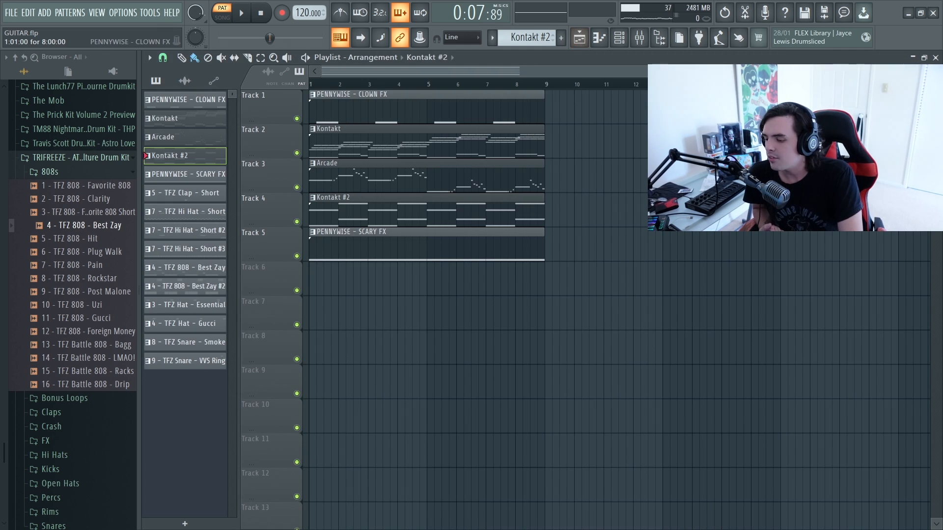
{"action": "double_click", "coordinate": [426, 108]}
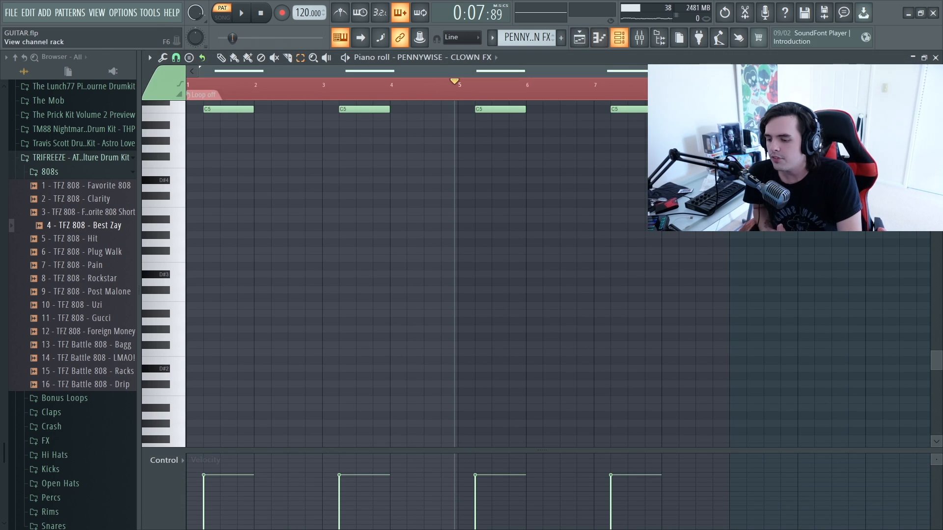
{"action": "left_click", "coordinate": [619, 38]}
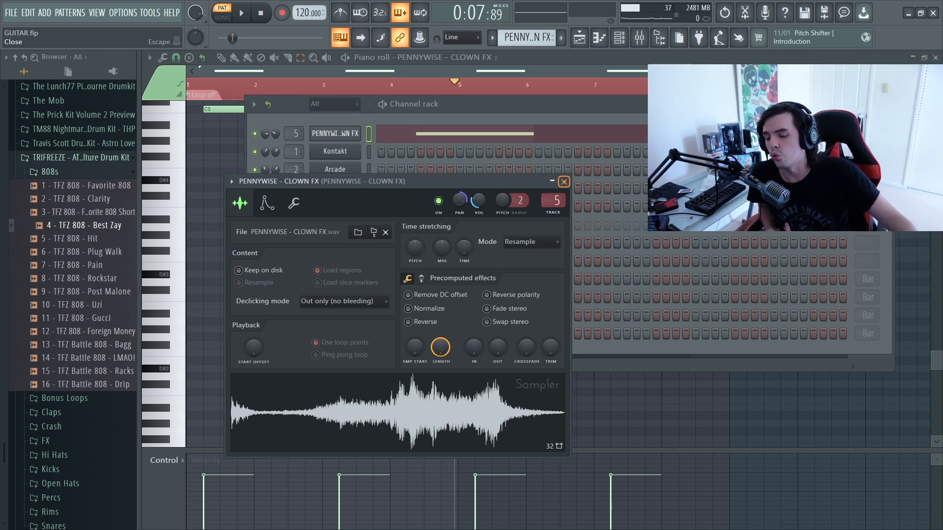
{"action": "left_click", "coordinate": [564, 182]}
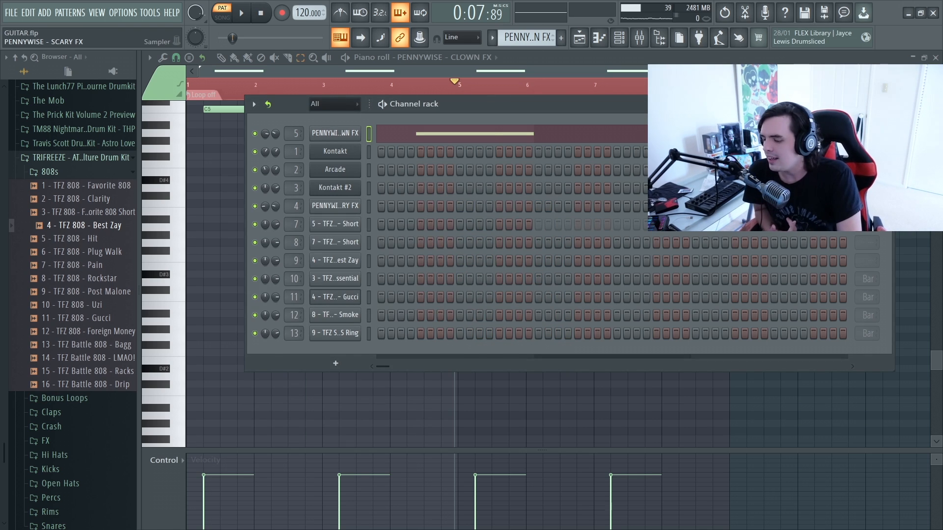
{"action": "left_click", "coordinate": [335, 206]}
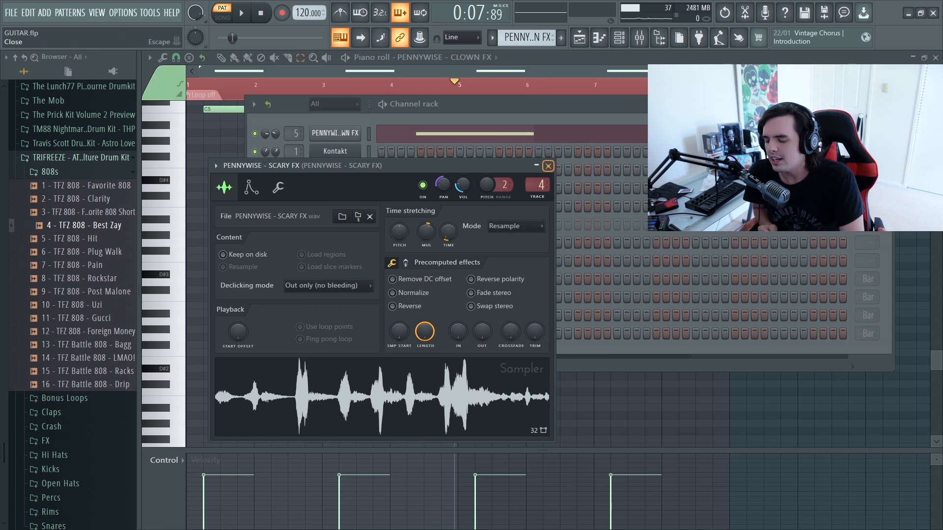
{"action": "left_click", "coordinate": [548, 166]}
Inspect the SoundShifter Pitch and ValhallaVintageVerb effects on mixer track Insert 6, including the reverb's Rooms presets, without changing the preset
{"action": "left_click", "coordinate": [640, 37]}
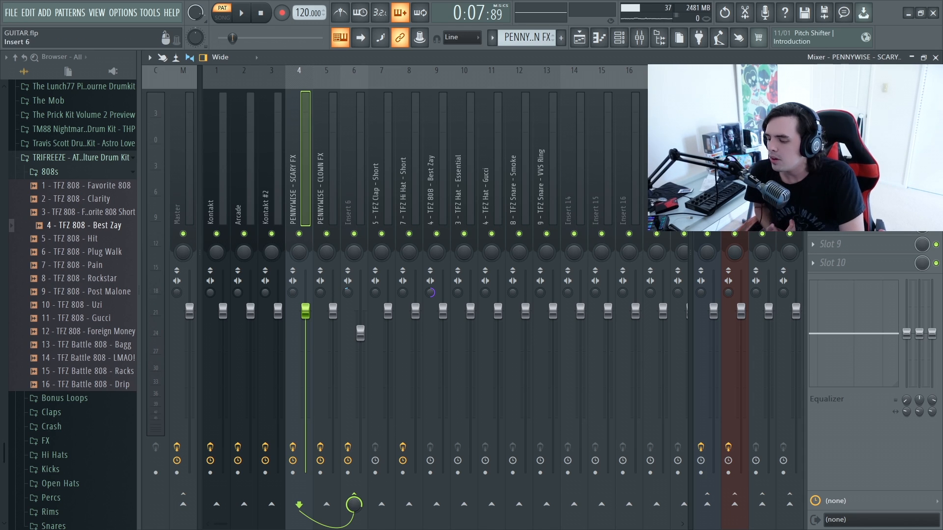
{"action": "left_click", "coordinate": [349, 197]}
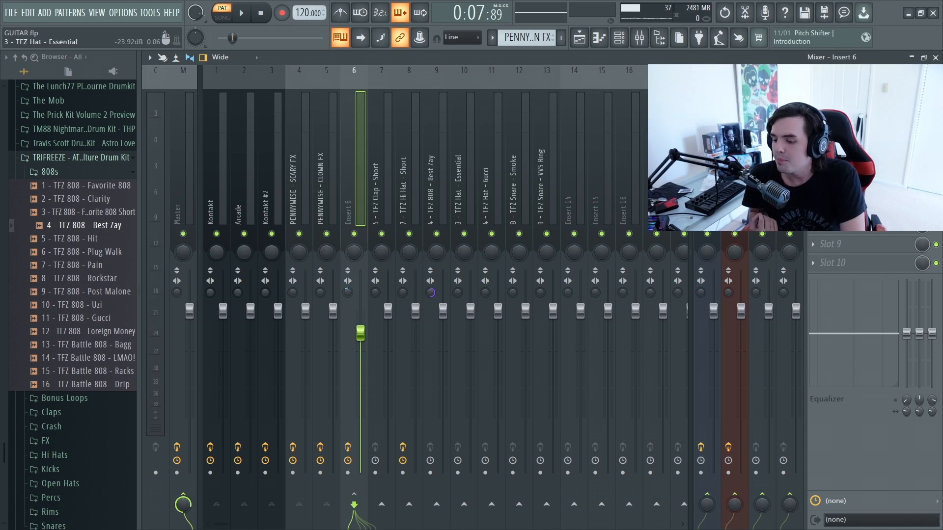
{"action": "left_click", "coordinate": [855, 95]}
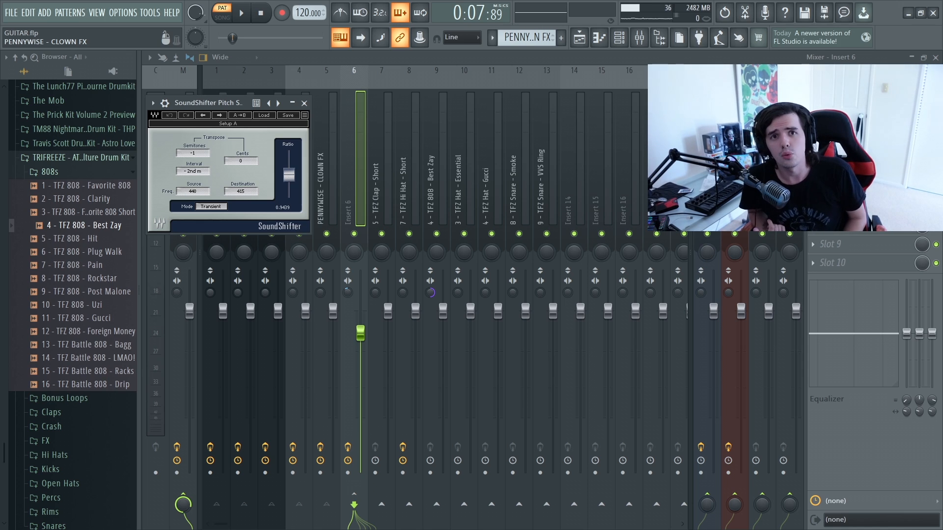
{"action": "left_click", "coordinate": [855, 113]}
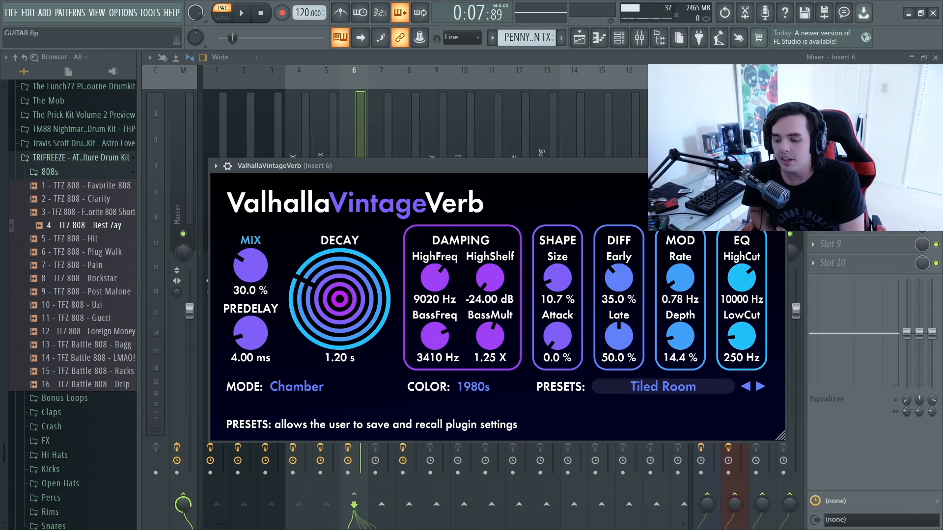
{"action": "left_click", "coordinate": [663, 387]}
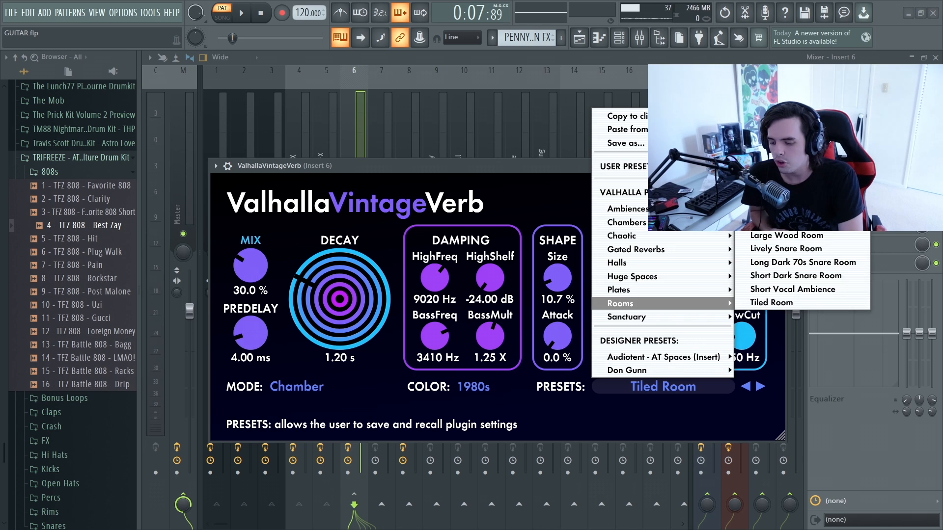
{"action": "key", "text": "Escape"}
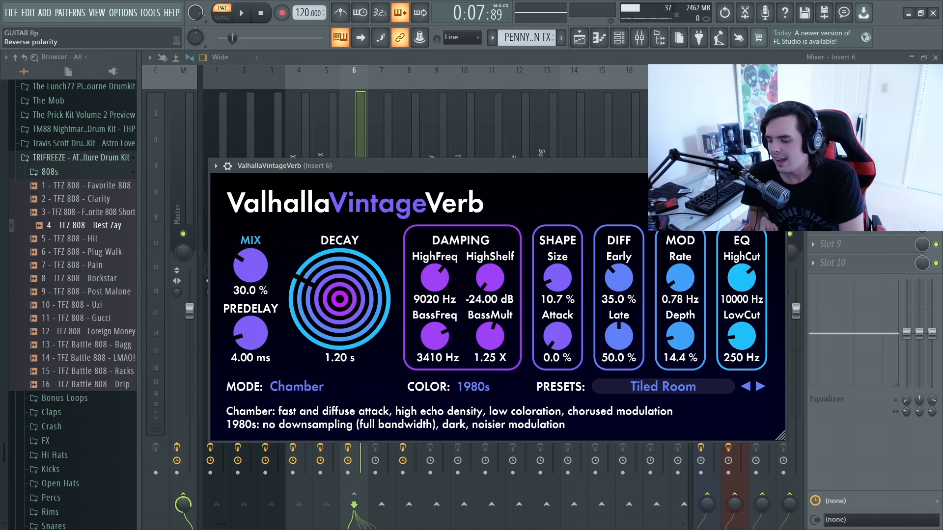
{"action": "key", "text": "Escape"}
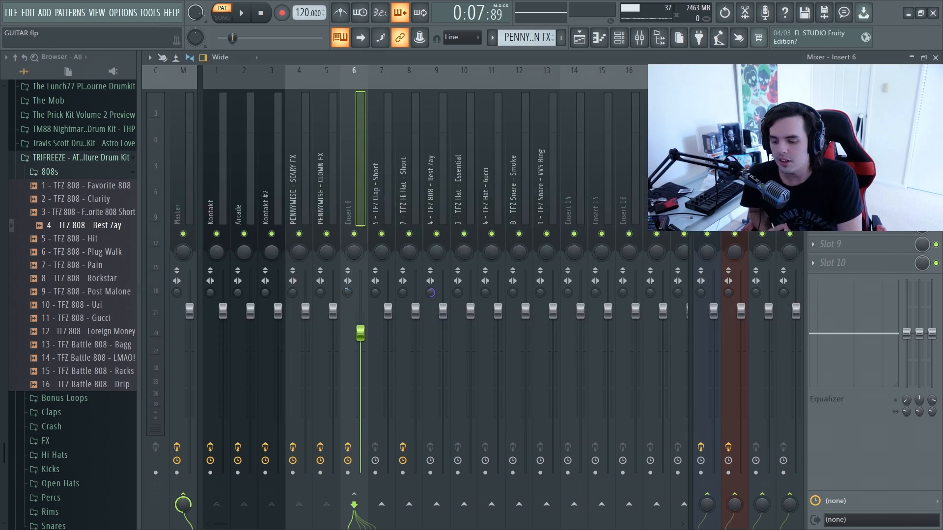
Inspect the RC-20 Retro Color, RVox Stereo and Fruity parametric EQ 2 on Insert 6, closing each, and return to the playlist
{"action": "left_click", "coordinate": [863, 113]}
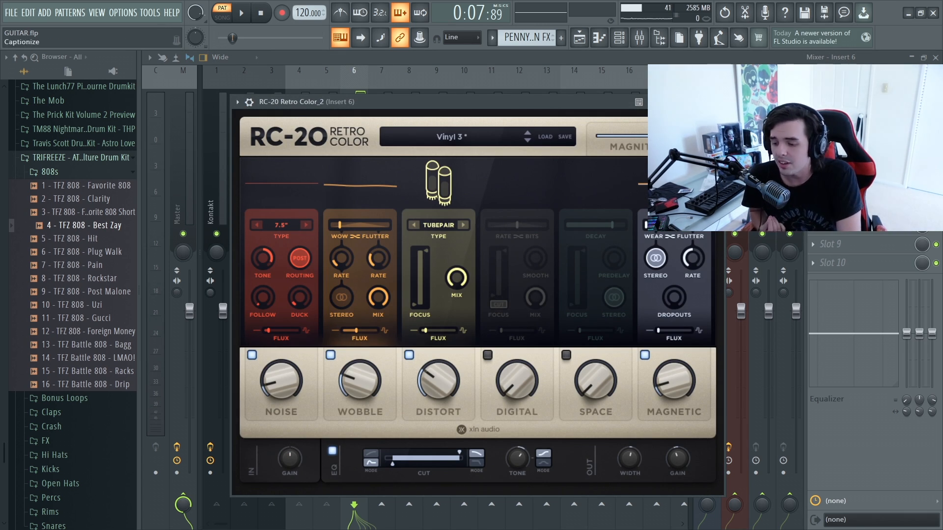
{"action": "key", "text": "Escape"}
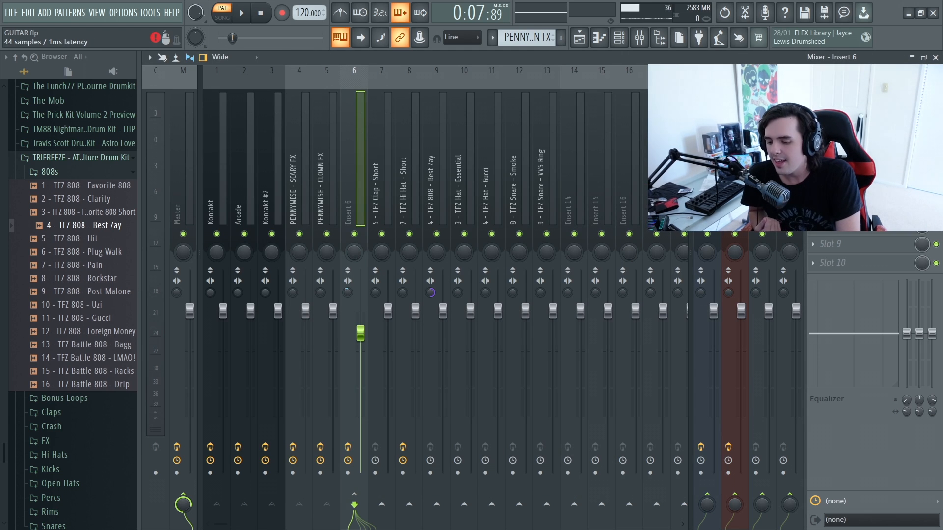
{"action": "left_click", "coordinate": [862, 132]}
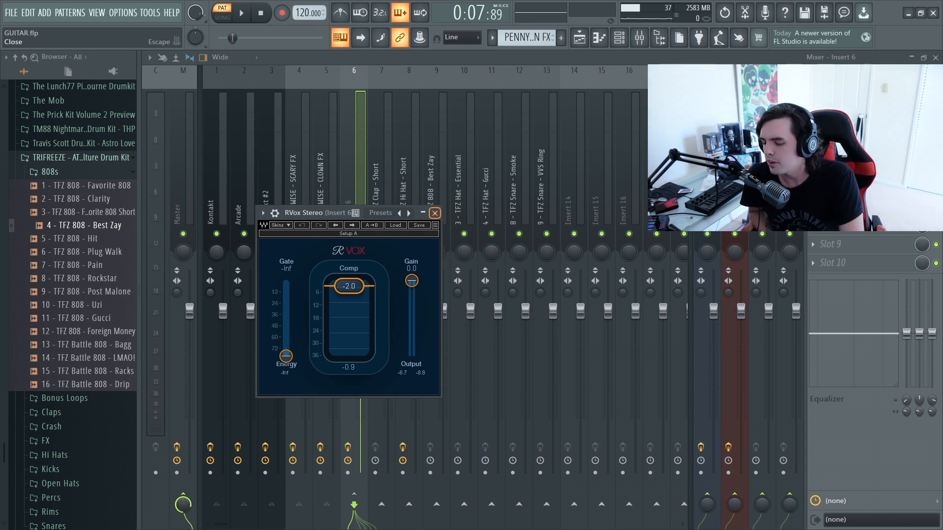
{"action": "left_click", "coordinate": [434, 213]}
{"action": "left_click", "coordinate": [863, 151]}
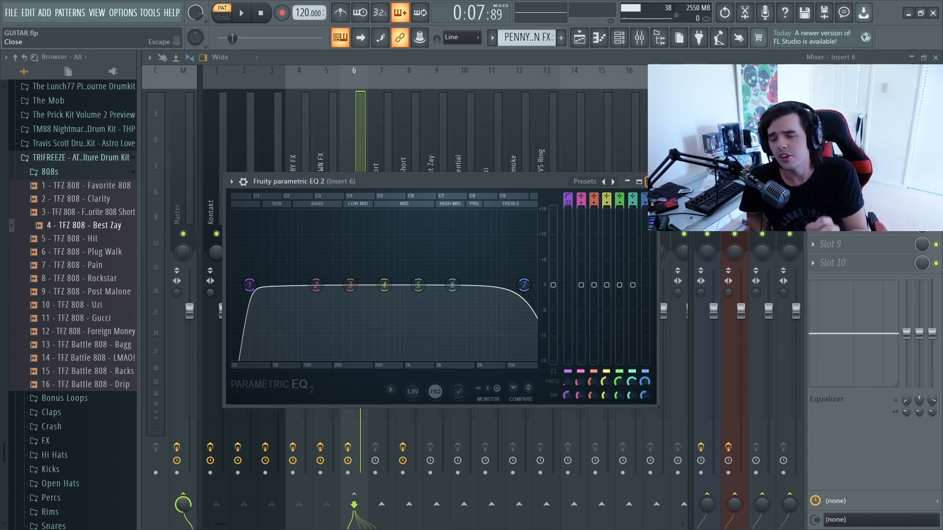
{"action": "left_click", "coordinate": [647, 181]}
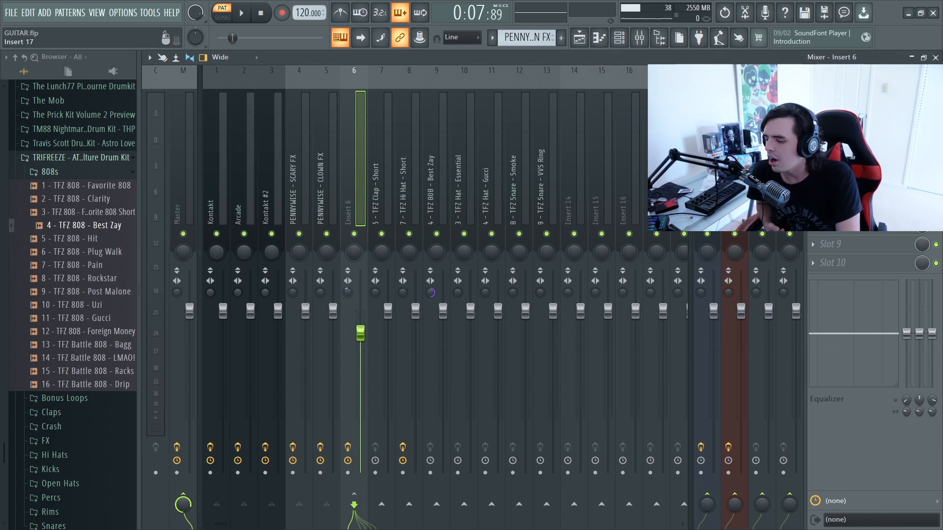
{"action": "left_click", "coordinate": [580, 38]}
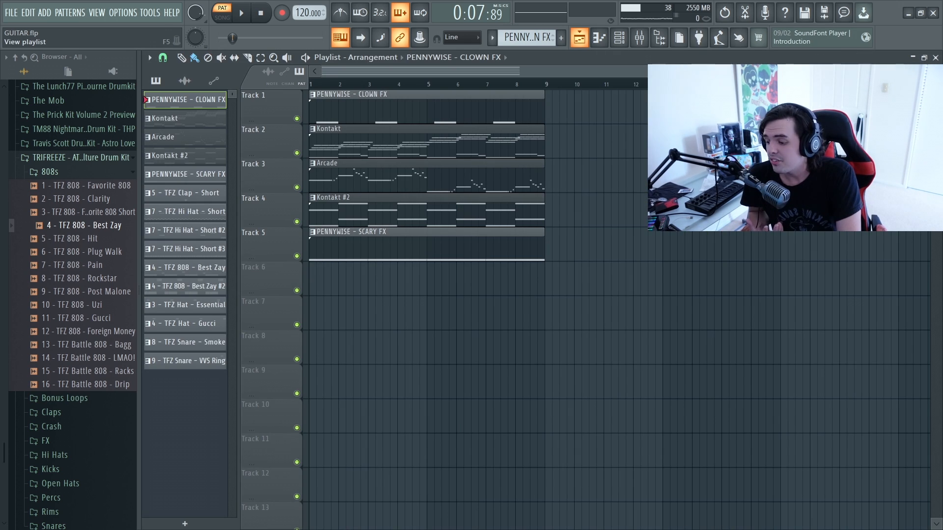